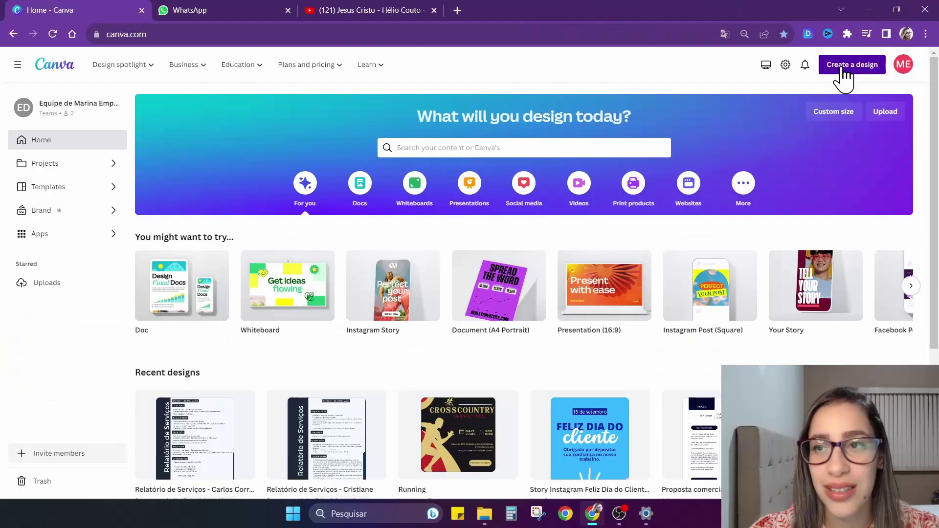
# - Search the design types for "logo" and create a new Cupcake Logo design of 500 × 500 px
pyautogui.click(845, 69)
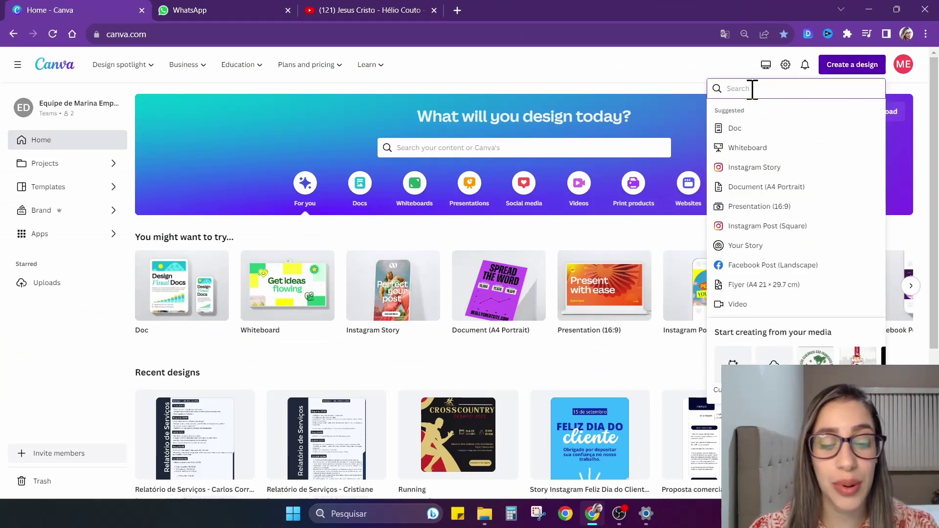
pyautogui.write('logo')
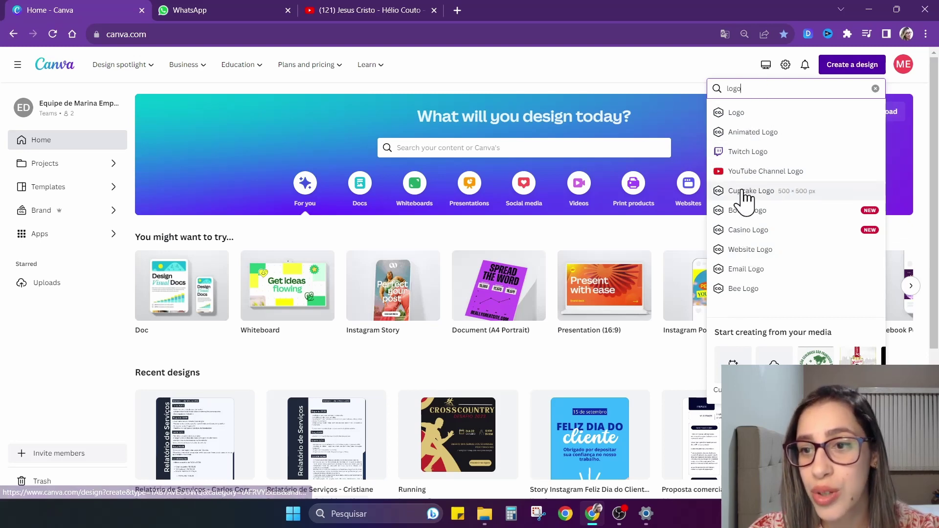
pyautogui.click(770, 193)
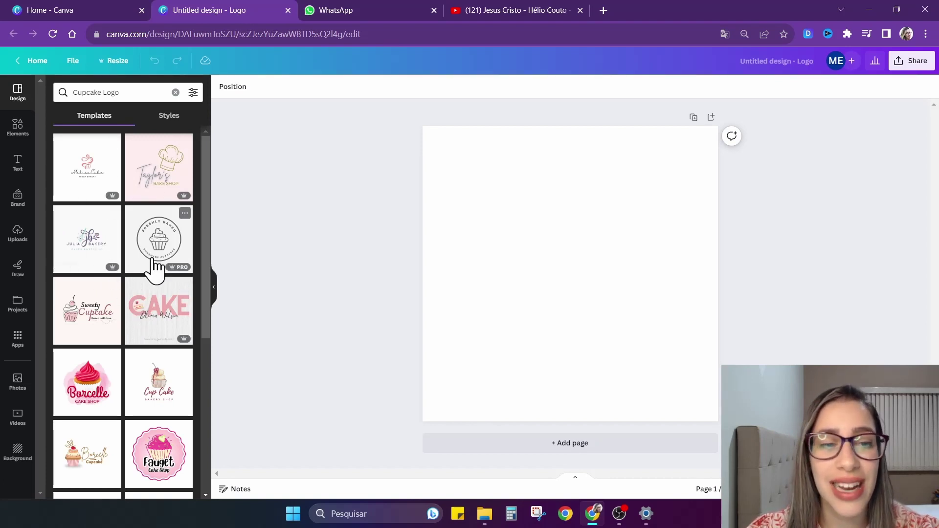
# - Browse the cupcake logo templates and apply the pink scalloped "Fauget Cake Shop" template to the blank page
pyautogui.scroll(-3, 156, 411)
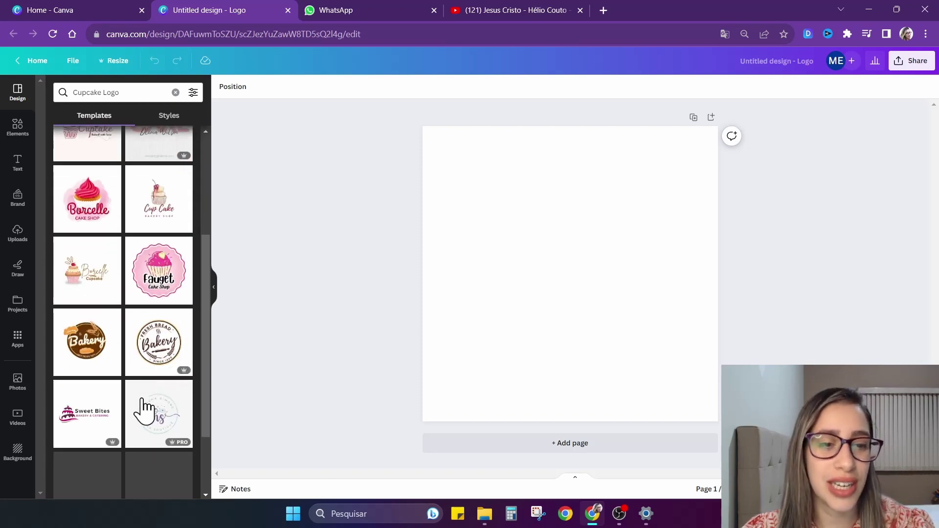
pyautogui.scroll(-5, 130, 391)
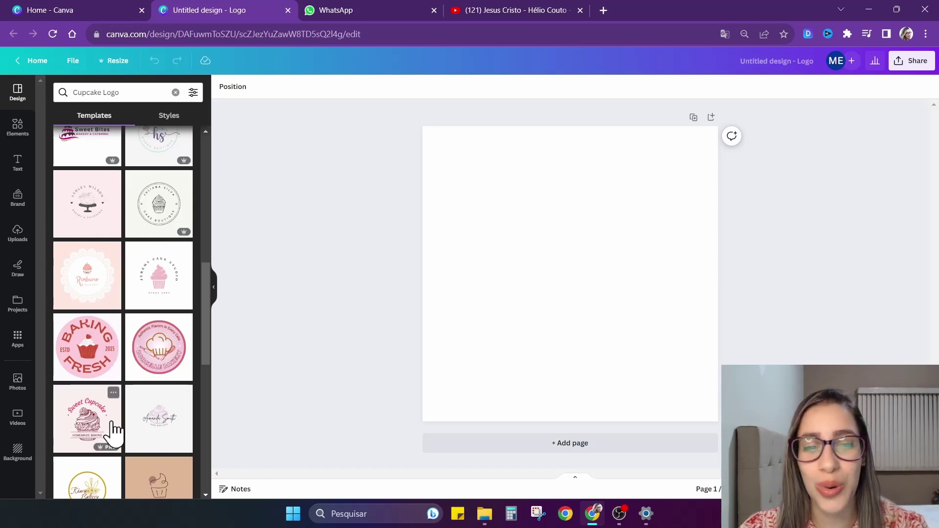
pyautogui.scroll(-1, 141, 444)
pyautogui.scroll(-3, 138, 442)
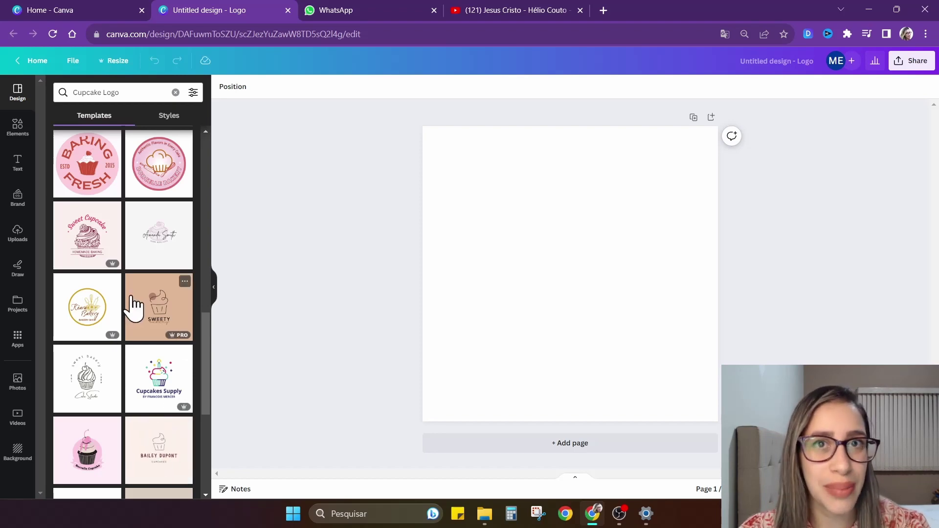
pyautogui.scroll(5, 133, 306)
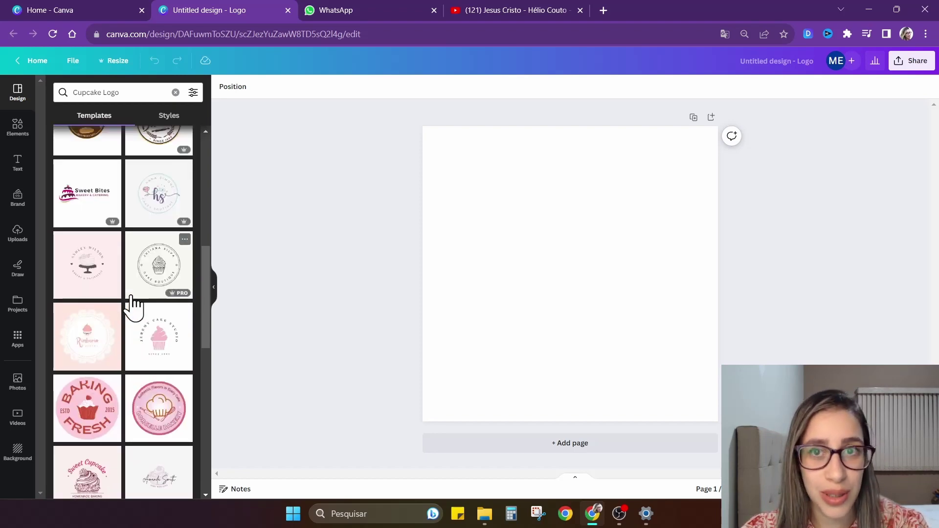
pyautogui.scroll(10, 131, 304)
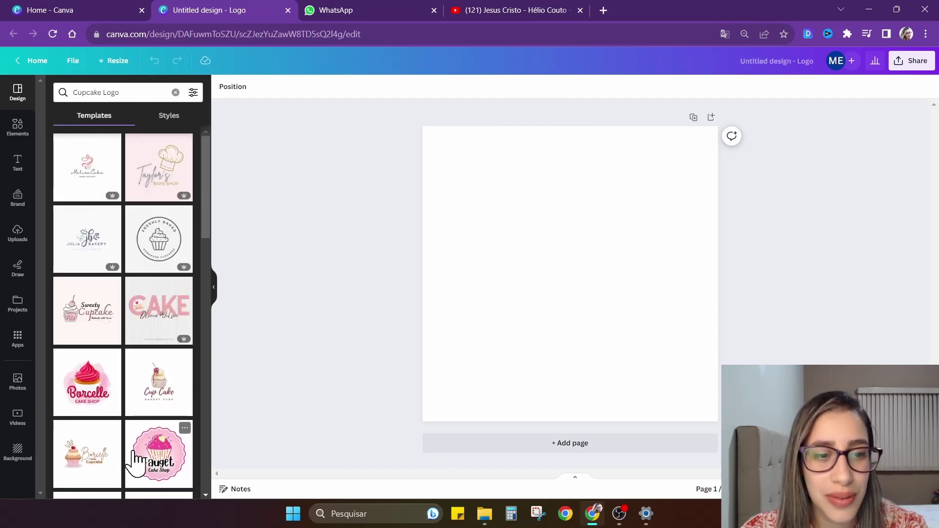
pyautogui.scroll(-3, 132, 457)
pyautogui.scroll(-3, 128, 448)
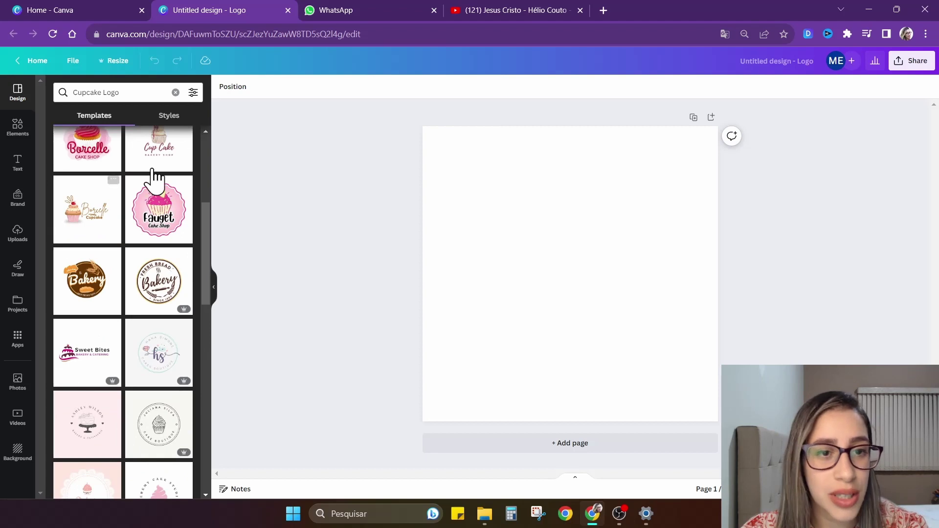
pyautogui.click(146, 213)
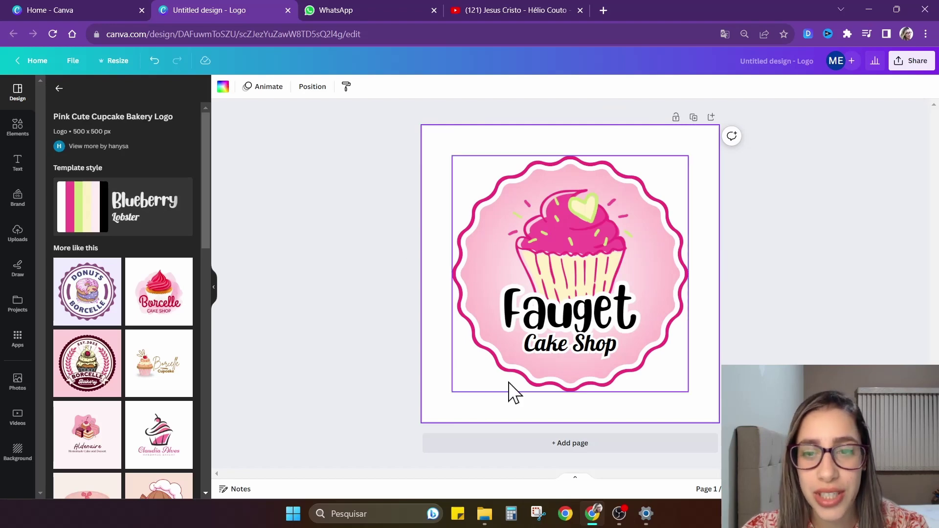
# - Replace the logo's main text with "Doces" and the line beneath it with "Gourmet"
pyautogui.doubleClick(574, 316)
pyautogui.write('Do')
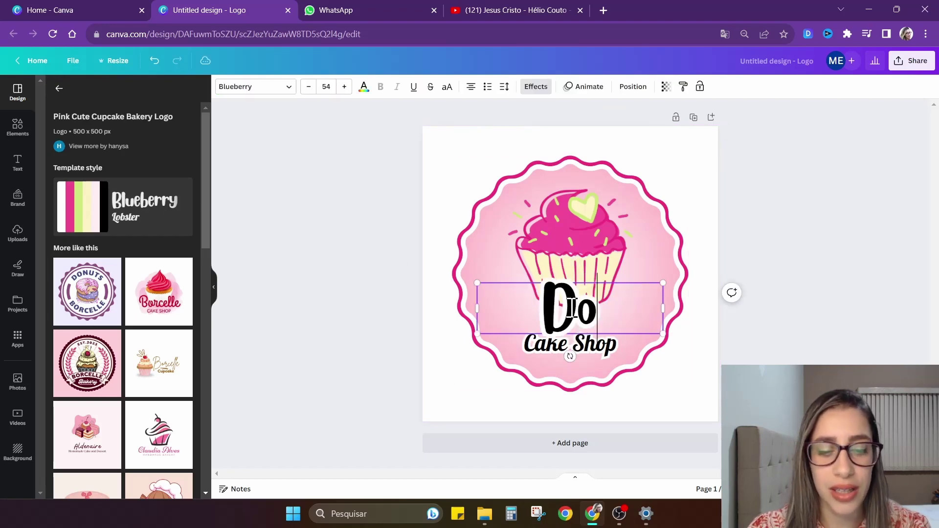
pyautogui.write('ces')
pyautogui.doubleClick(563, 345)
pyautogui.write('Gourme')
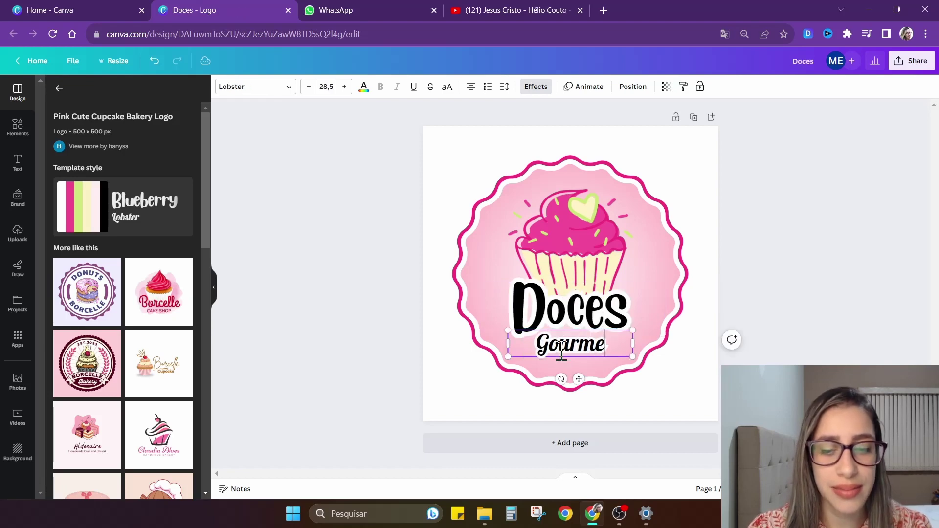
pyautogui.write('t')
pyautogui.press('Return')
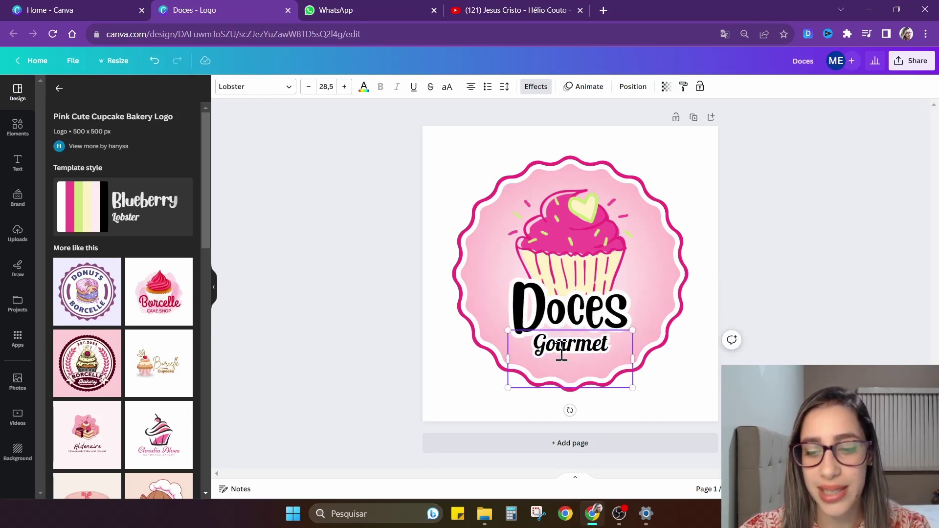
pyautogui.press('BackSpace')
pyautogui.click(768, 275)
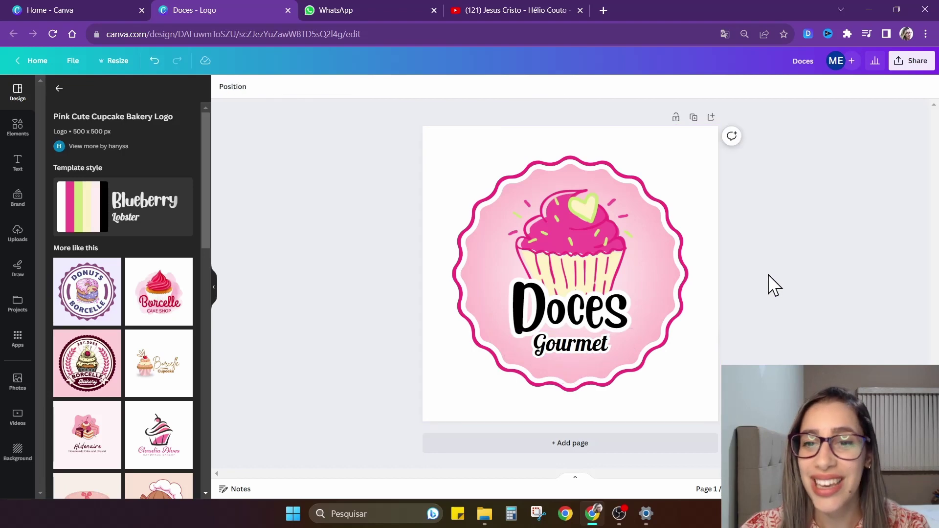
pyautogui.click(537, 217)
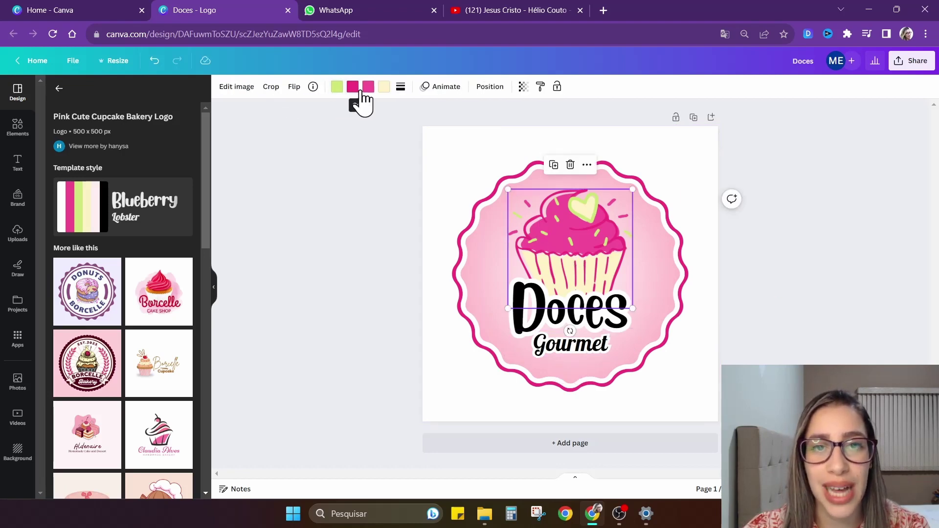
pyautogui.click(498, 318)
pyautogui.click(413, 187)
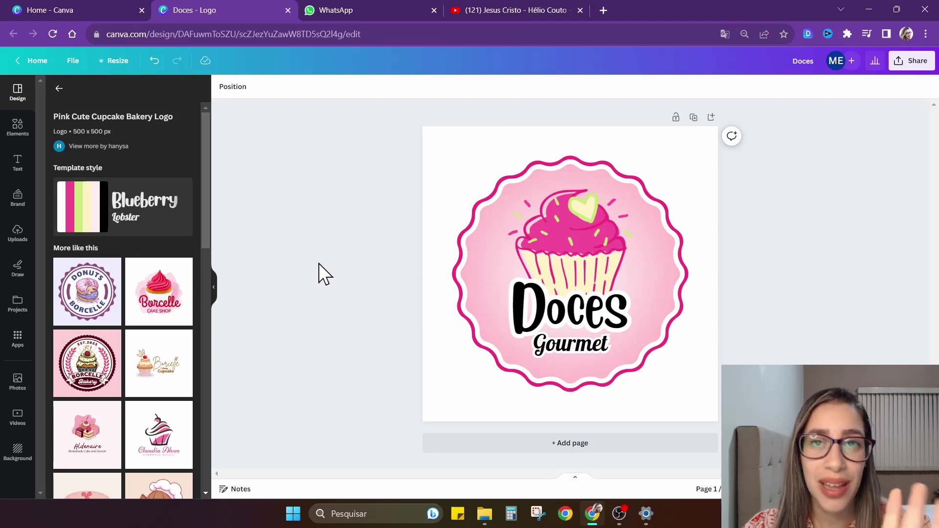
# - Search Google Images for "doceria logo exemplos" in a new browser tab
pyautogui.click(602, 10)
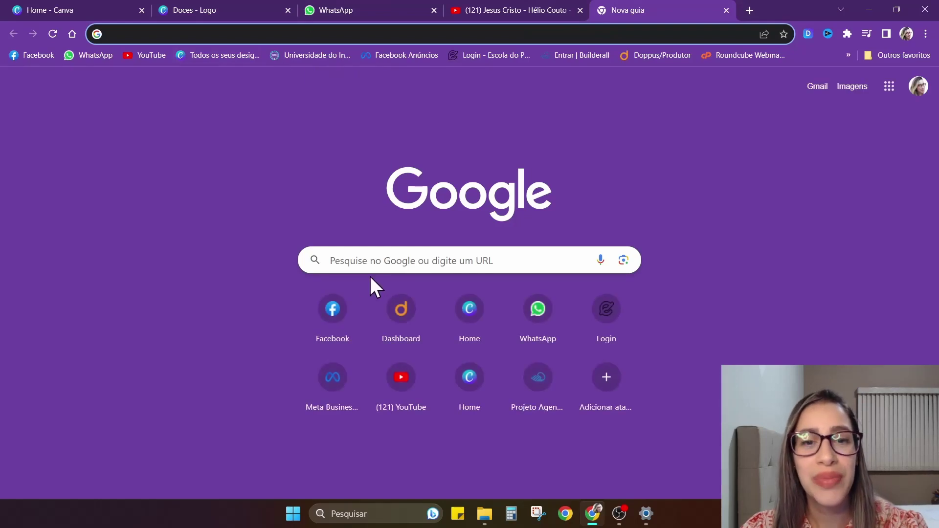
pyautogui.click(356, 258)
pyautogui.write('doceria')
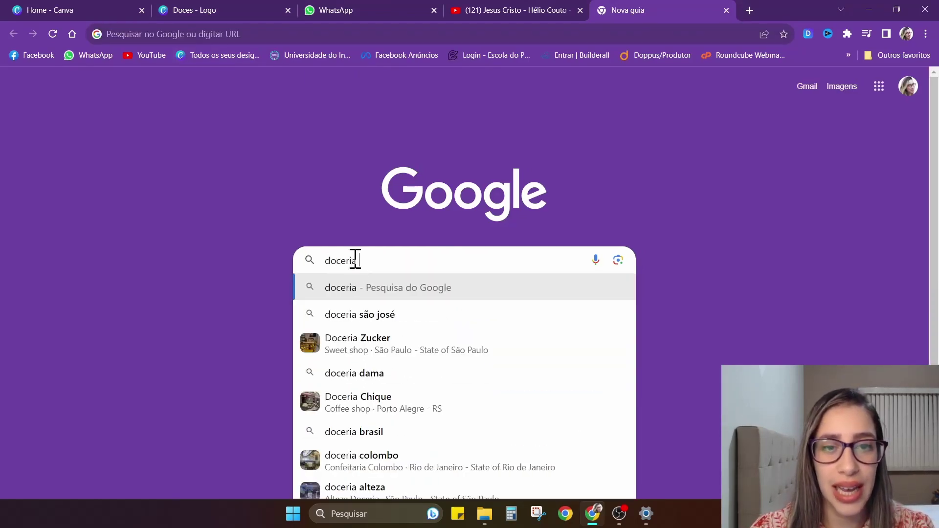
pyautogui.write(' logo')
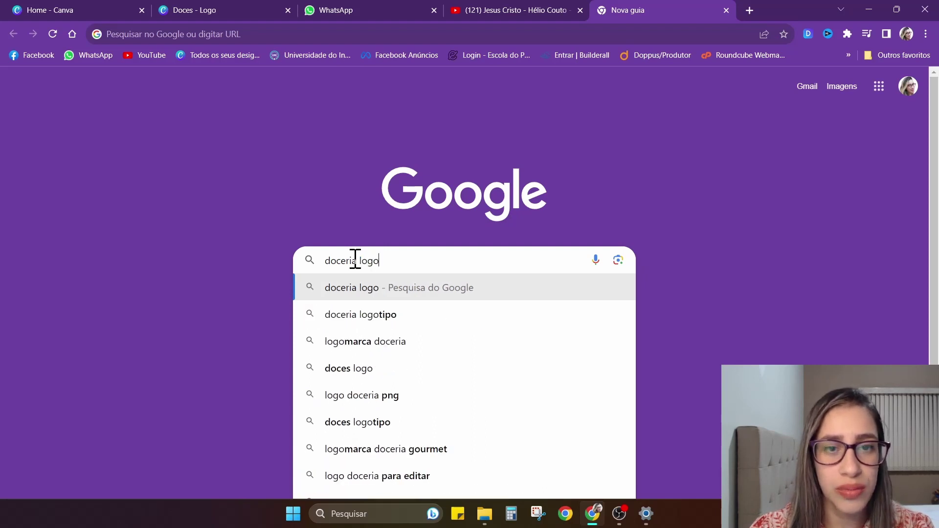
pyautogui.write(' exemplos')
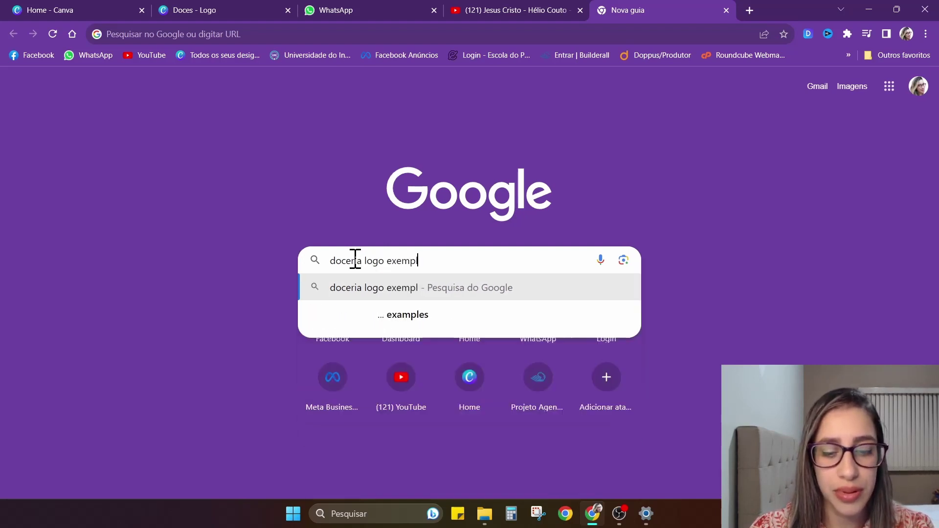
pyautogui.press('Return')
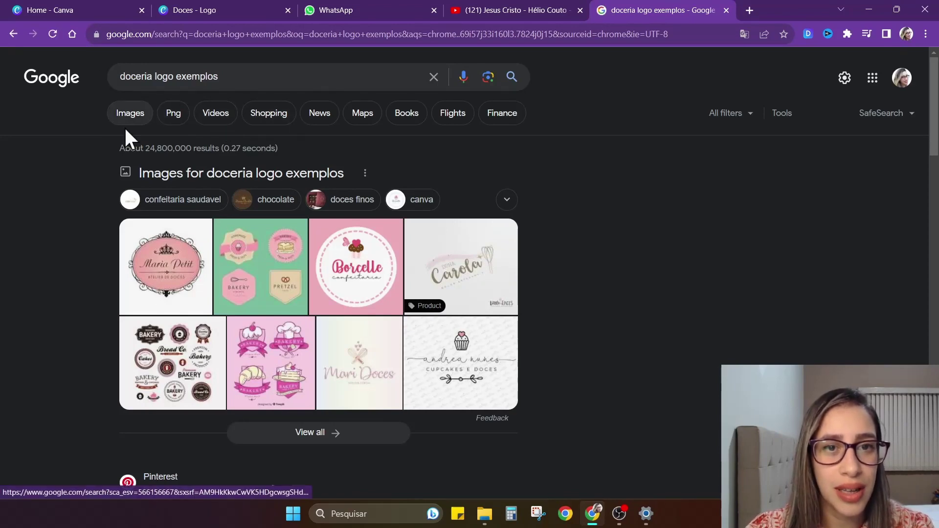
pyautogui.click(125, 113)
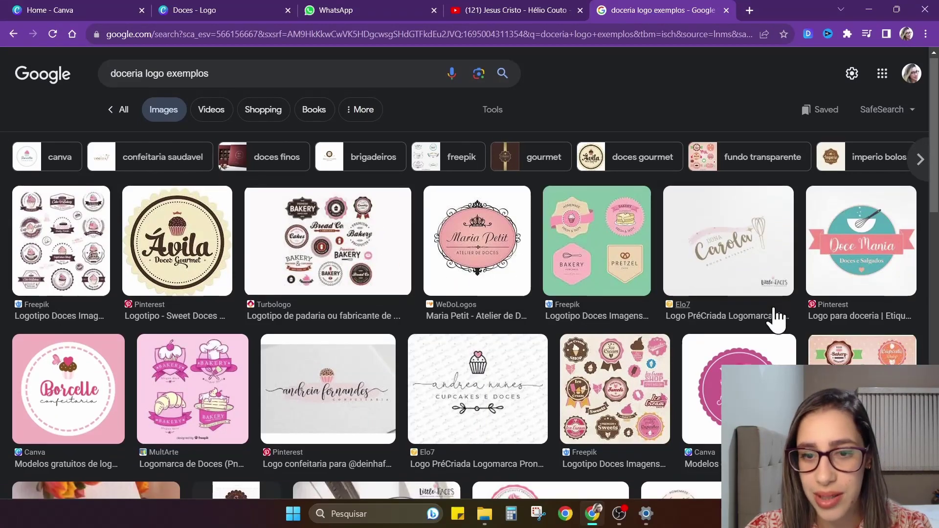
# - Examine the confectionery logo examples in the image results for ideas on colours, fonts and shapes
pyautogui.scroll(-2, 757, 310)
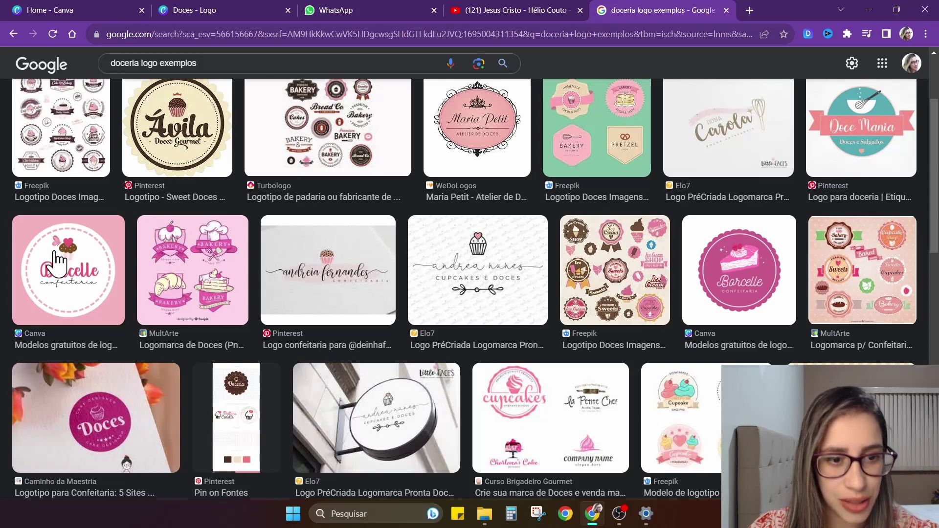
pyautogui.scroll(-3, 723, 272)
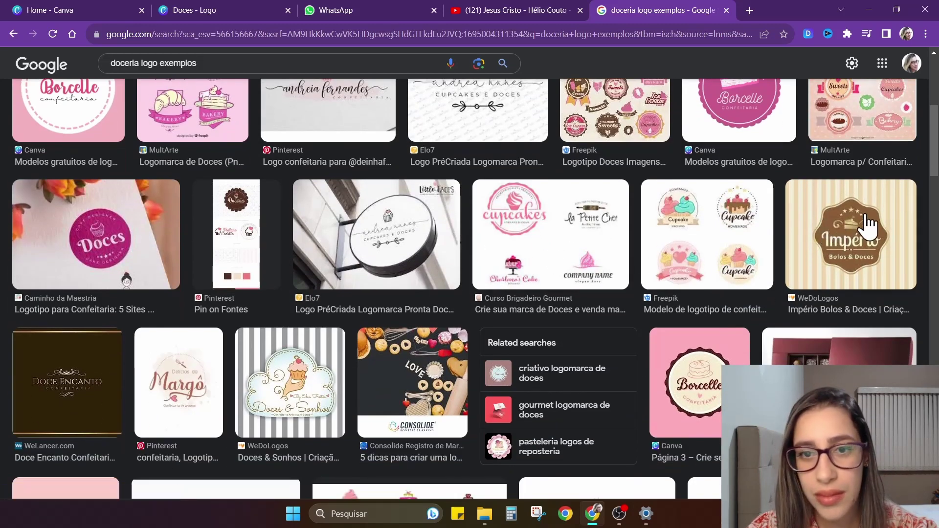
pyautogui.scroll(-1, 863, 235)
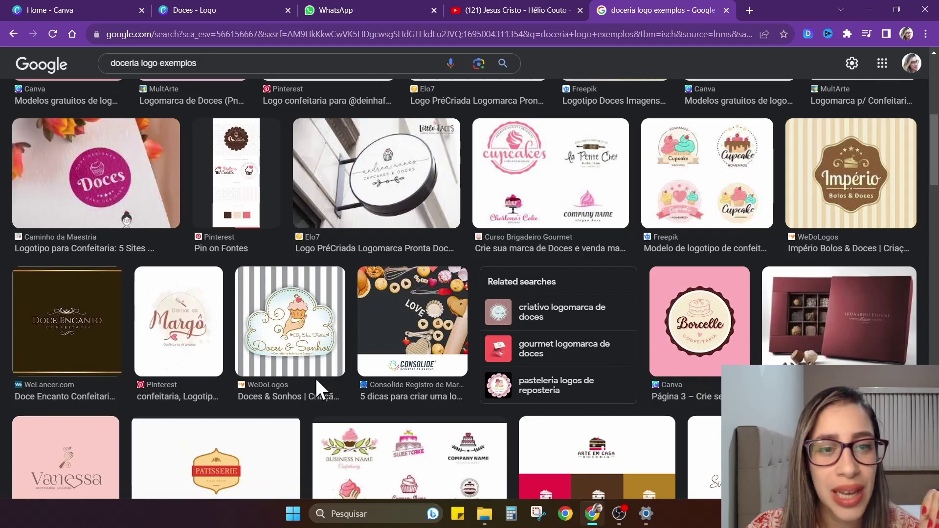
pyautogui.scroll(-3, 342, 372)
pyautogui.scroll(-5, 378, 293)
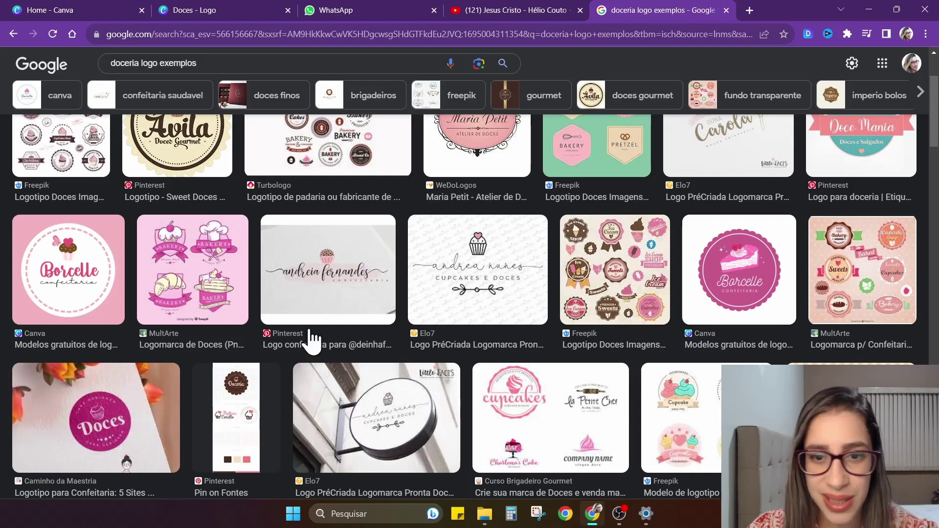
pyautogui.scroll(-5, 596, 329)
pyautogui.scroll(-5, 325, 300)
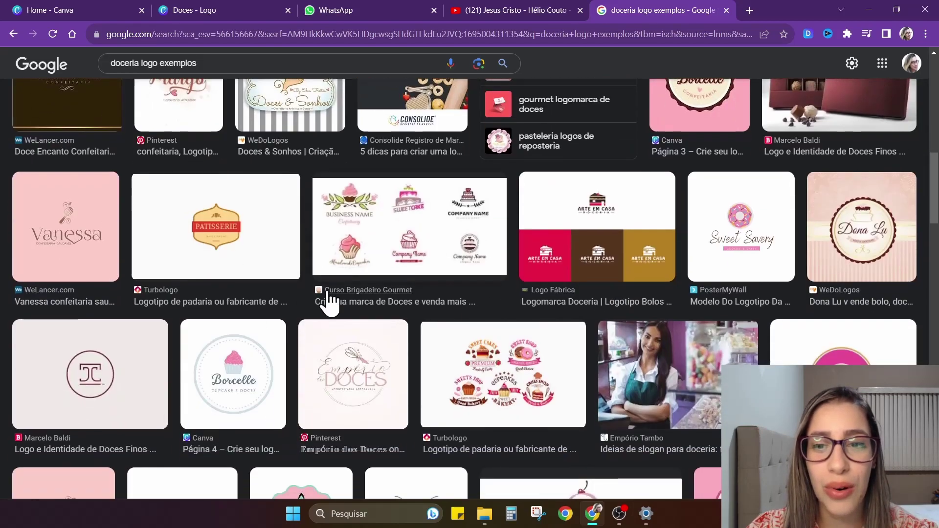
pyautogui.scroll(-7, 517, 262)
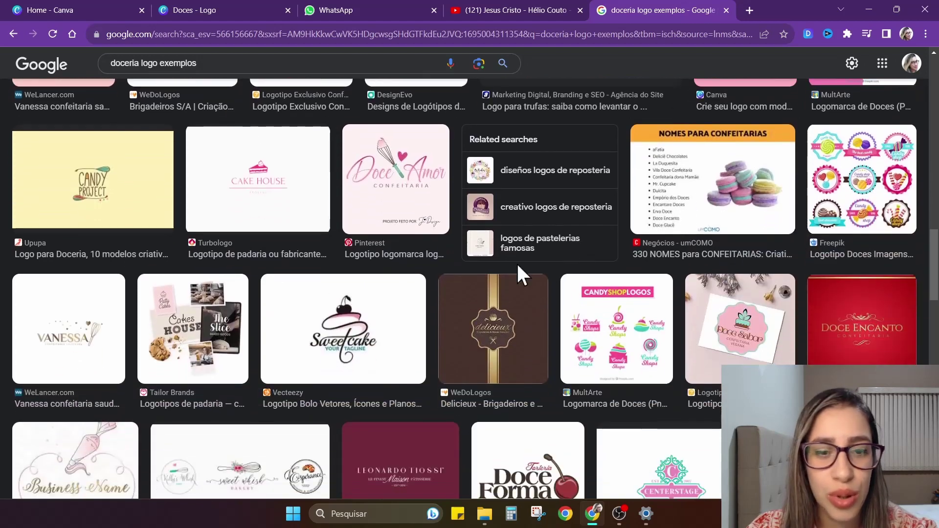
pyautogui.scroll(-7, 611, 312)
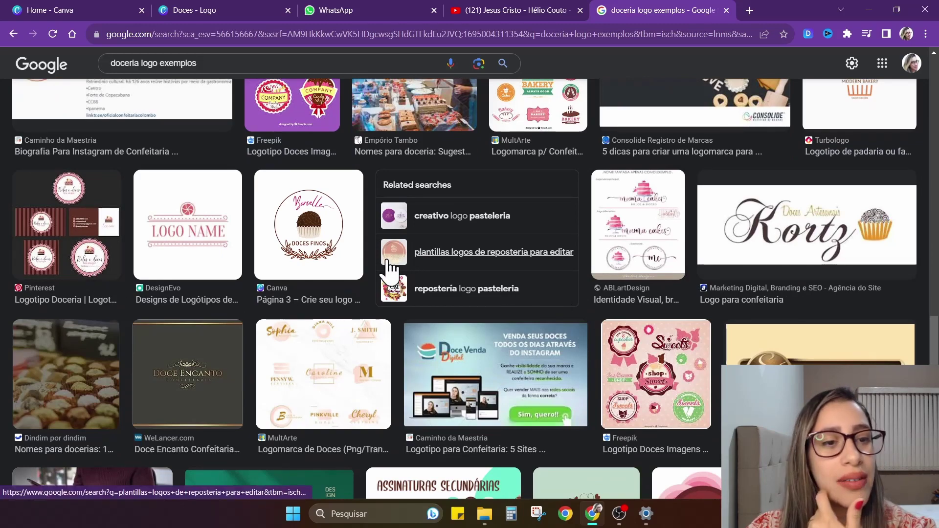
pyautogui.scroll(-5, 162, 289)
pyautogui.scroll(-3, 489, 303)
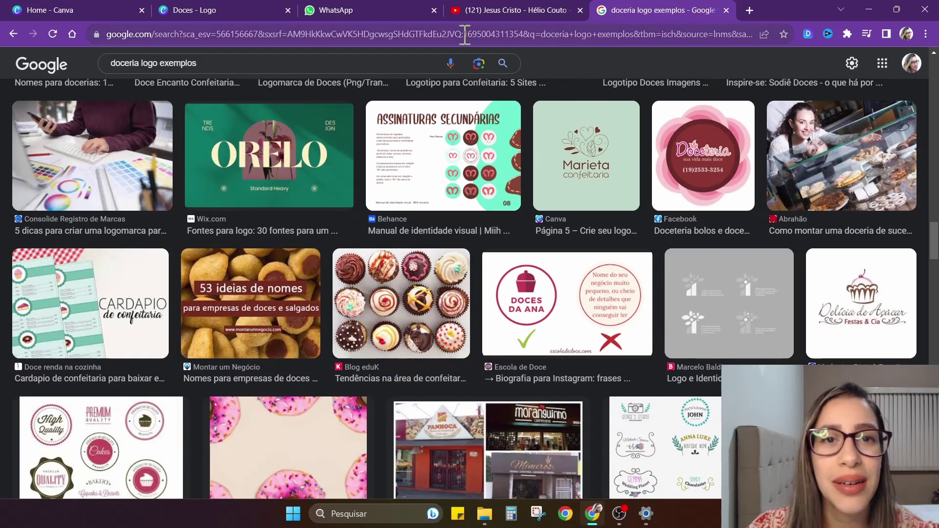
# - Return to the Doces logo in Canva and set the scalloped badge's fill to the solid dark brown #622D2D
pyautogui.click(182, 10)
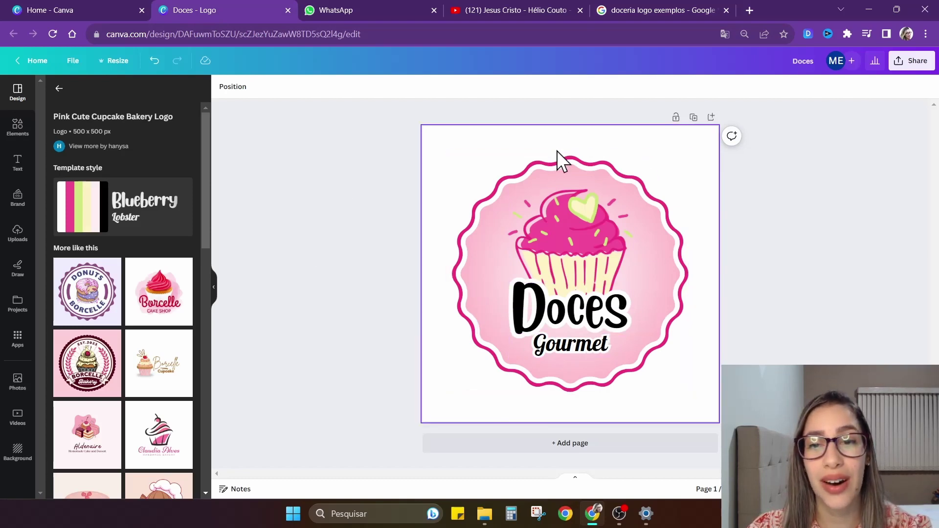
pyautogui.click(492, 171)
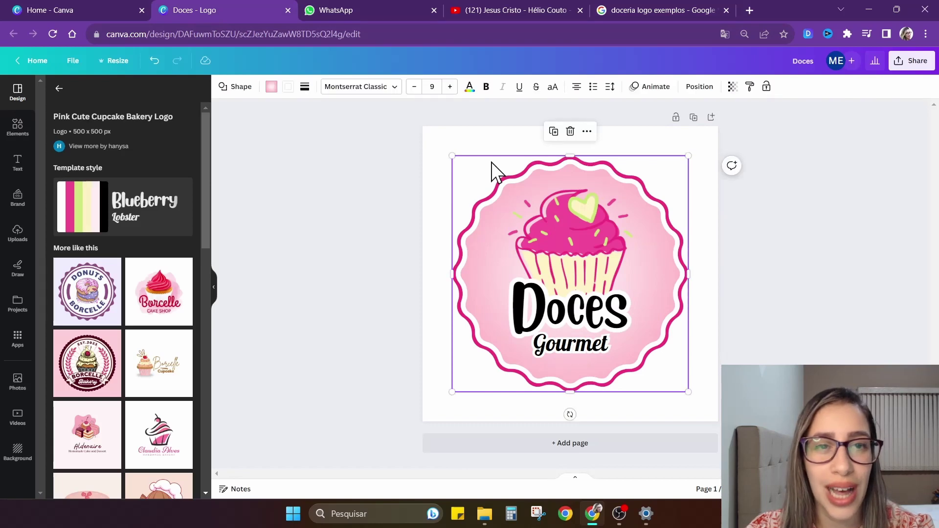
pyautogui.click(270, 87)
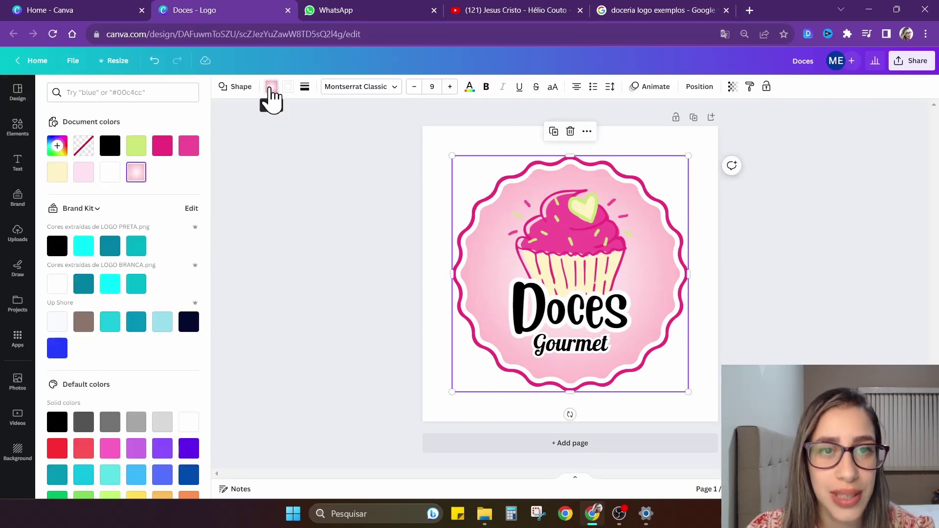
pyautogui.click(57, 146)
pyautogui.click(127, 218)
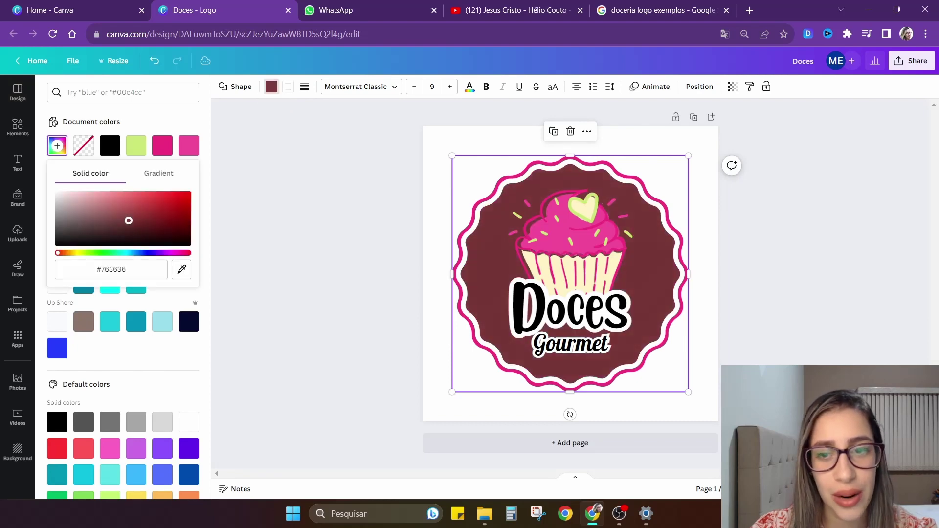
pyautogui.moveTo(129, 220)
pyautogui.mouseDown()
pyautogui.moveTo(140, 229)
pyautogui.moveTo(127, 224)
pyautogui.mouseUp()
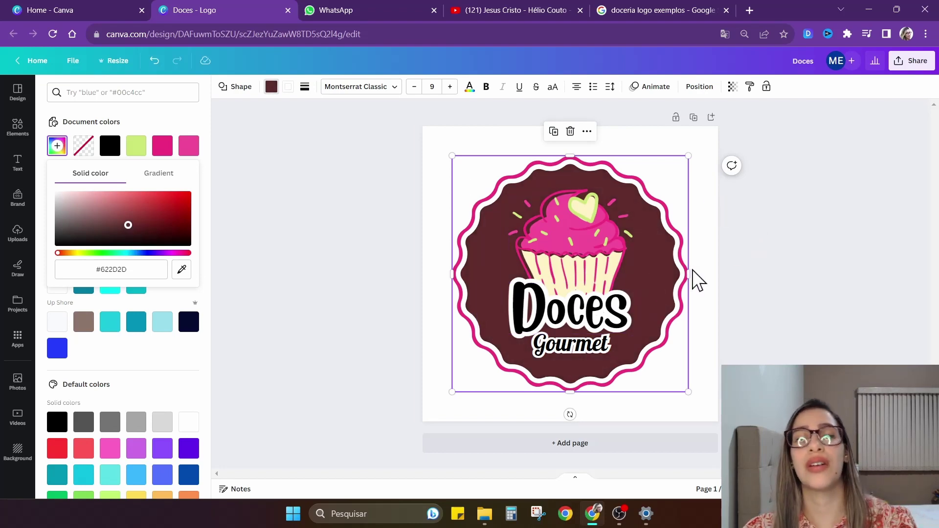
# - Add the pink Rimberio bakery template, with the chef's hat and whisks, from the similar logo templates as a new page
pyautogui.click(500, 143)
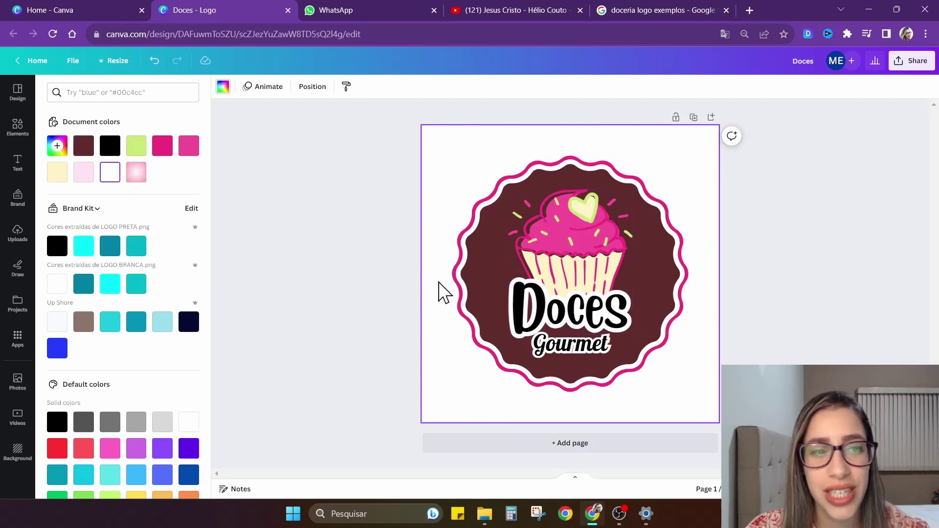
pyautogui.click(18, 99)
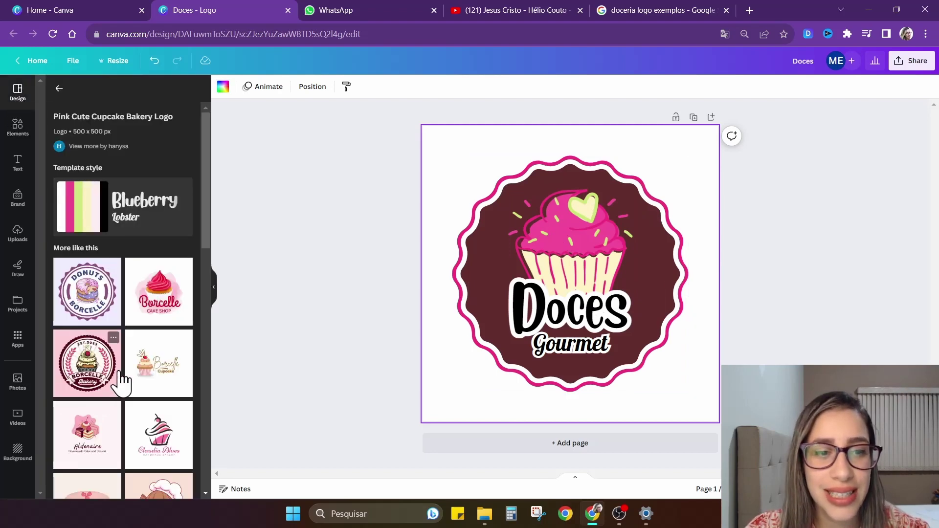
pyautogui.scroll(-6, 93, 381)
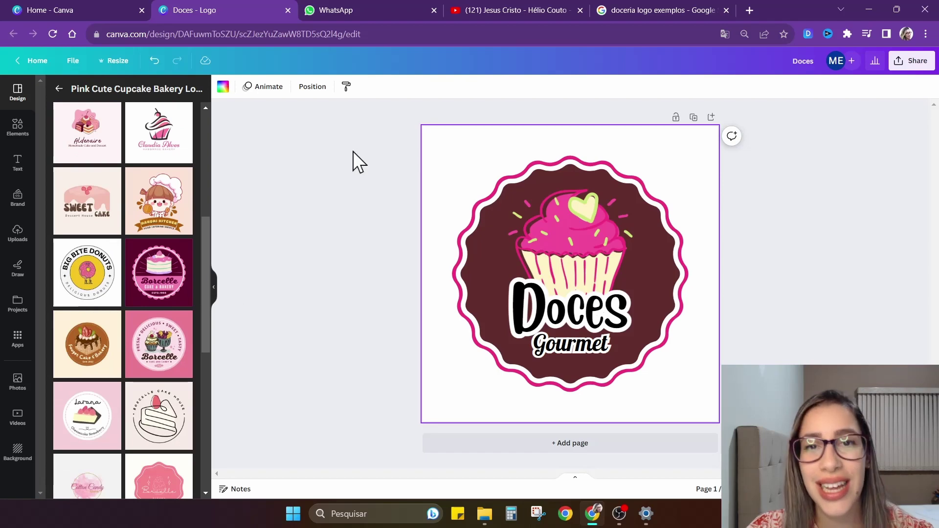
pyautogui.scroll(-2, 132, 357)
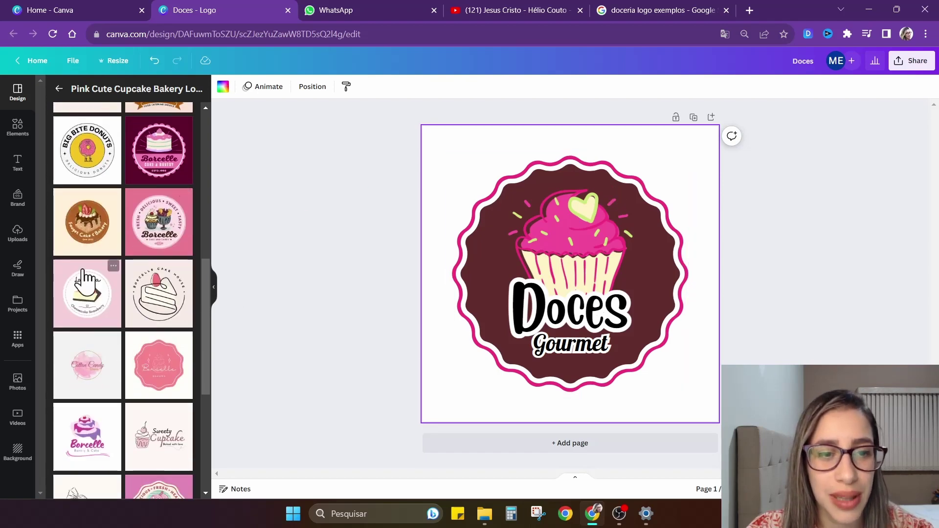
pyautogui.scroll(-4, 137, 411)
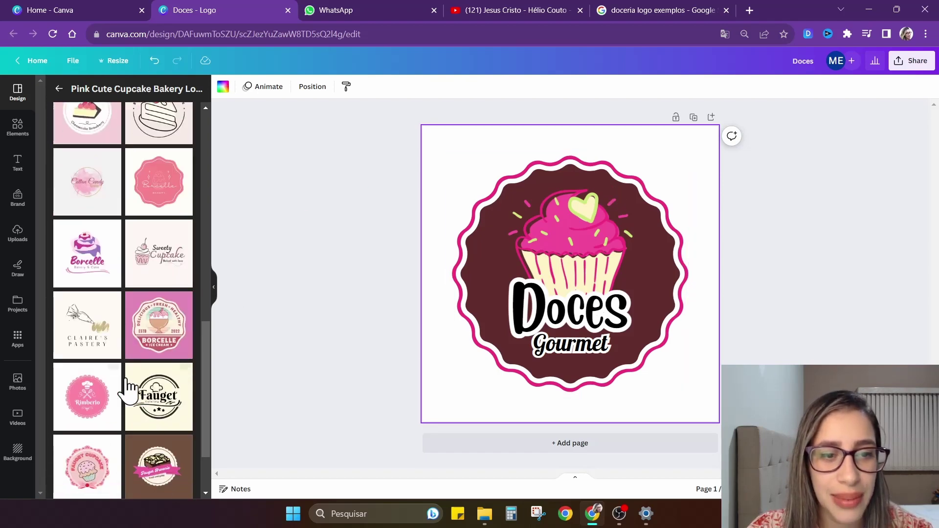
pyautogui.scroll(-2, 132, 386)
pyautogui.scroll(2, 84, 384)
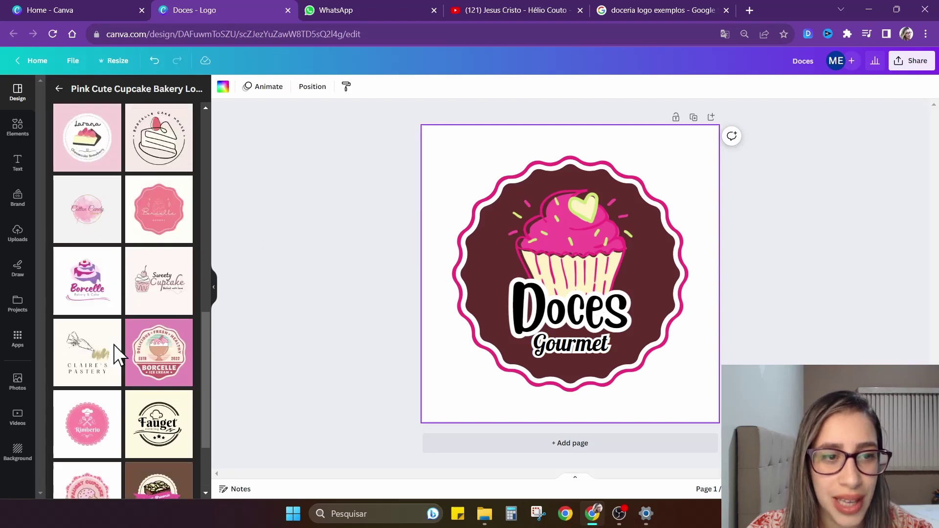
pyautogui.click(86, 429)
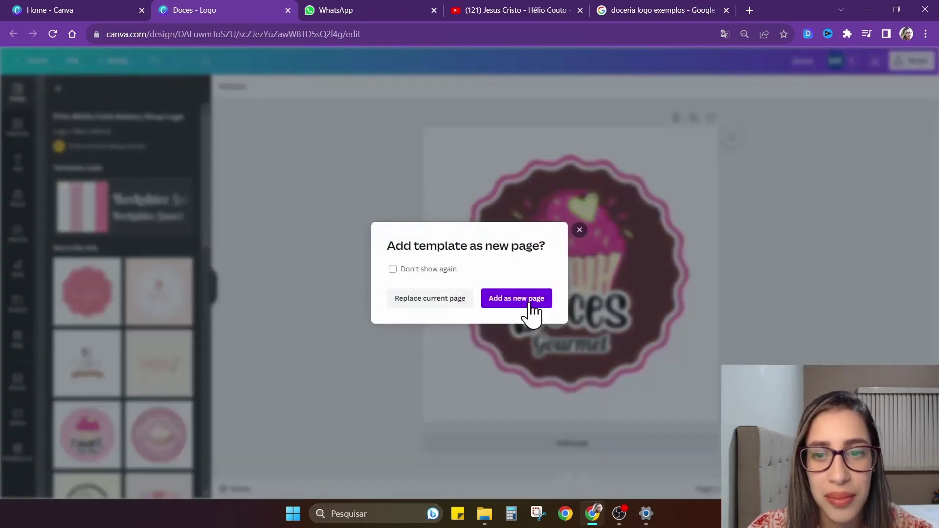
pyautogui.click(529, 299)
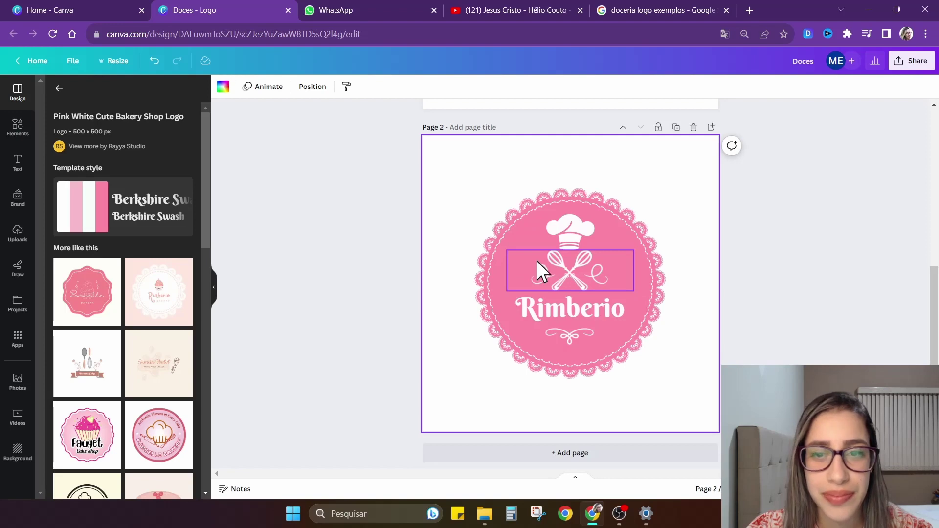
# - Recolour the "Rimberio" text on page 2 with the dark brown from the document colours
pyautogui.click(509, 251)
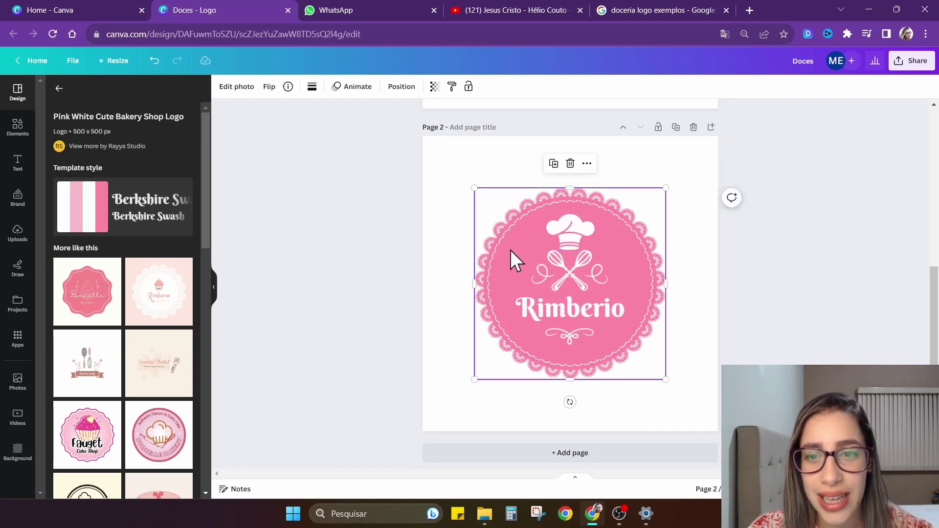
pyautogui.click(562, 270)
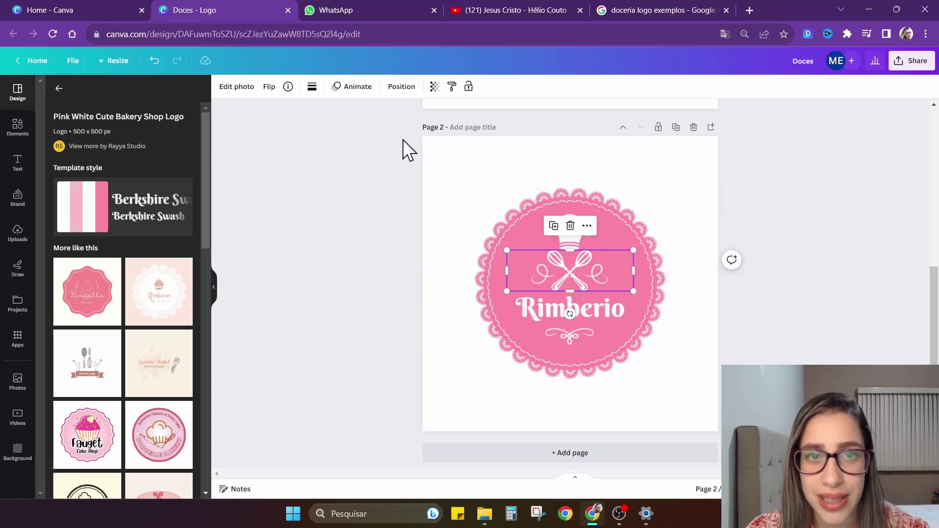
pyautogui.click(531, 304)
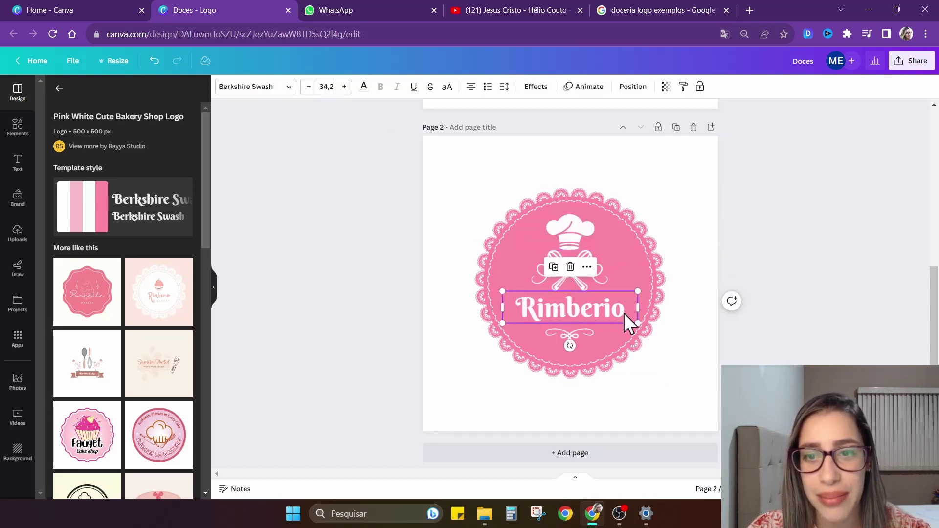
pyautogui.click(364, 88)
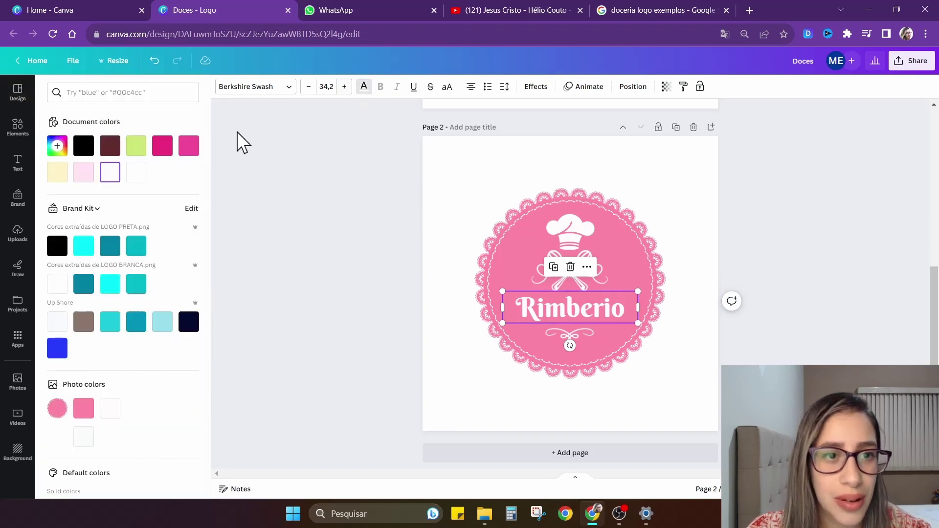
pyautogui.click(110, 145)
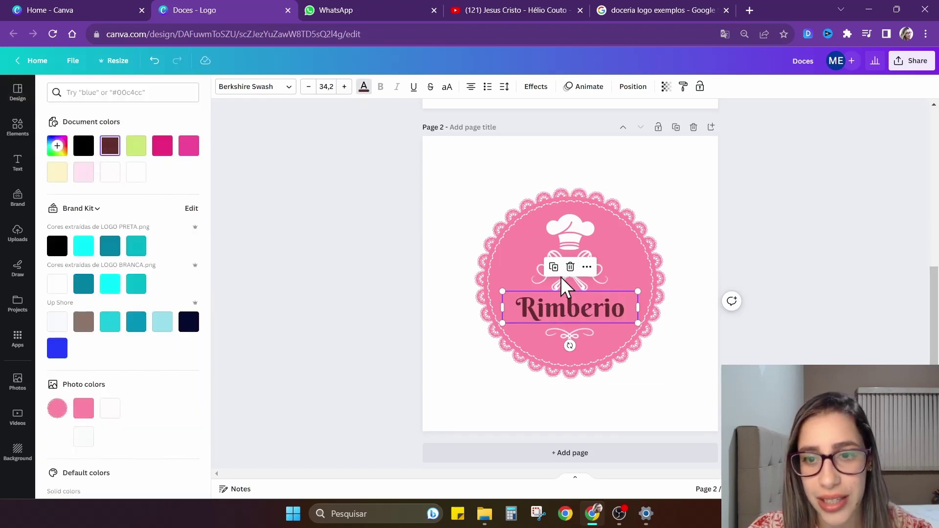
pyautogui.click(512, 234)
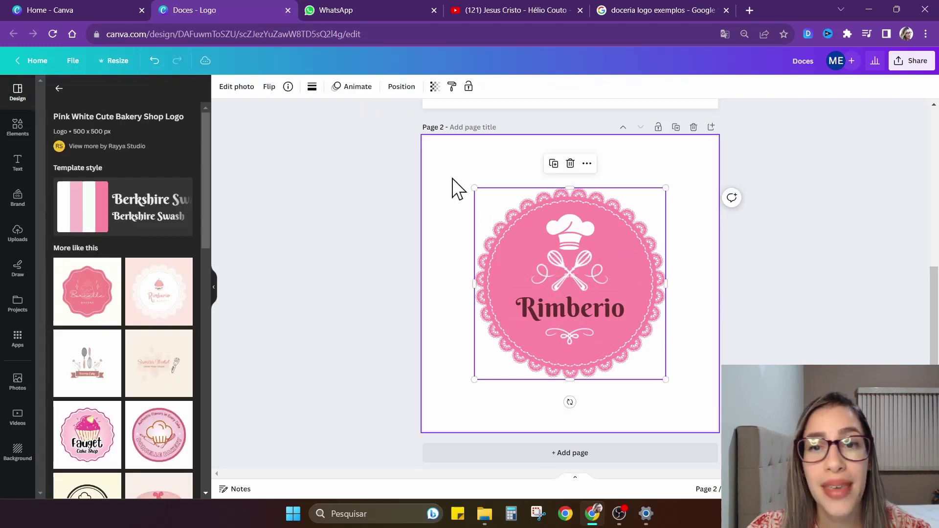
pyautogui.moveTo(692, 417); pyautogui.dragTo(443, 159)
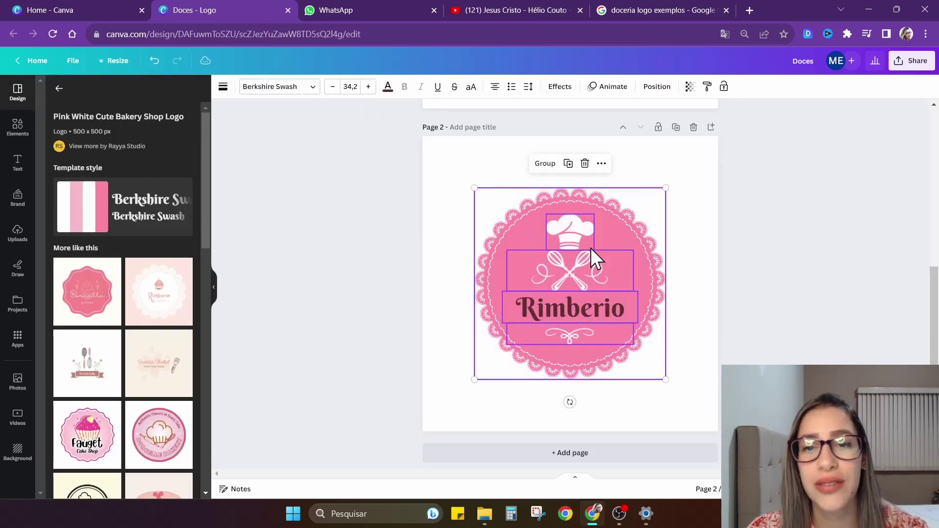
pyautogui.click(465, 157)
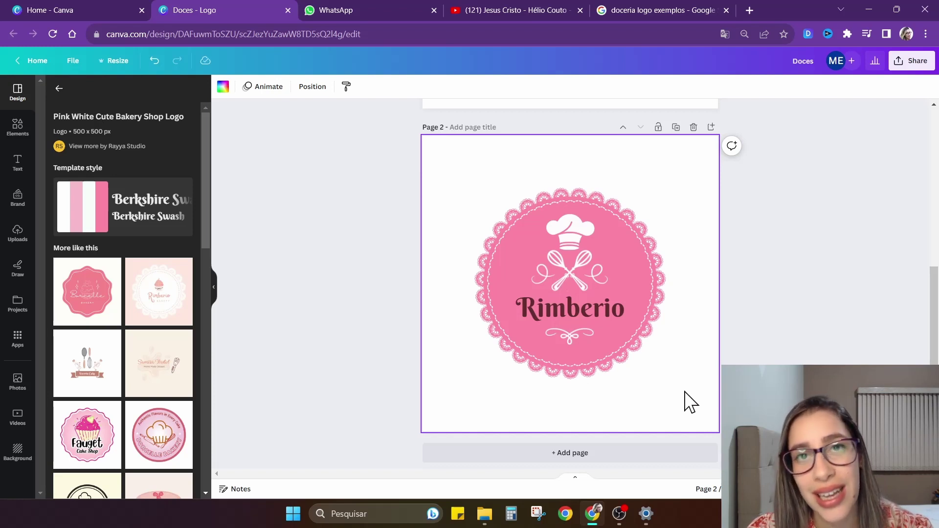
pyautogui.moveTo(686, 394); pyautogui.dragTo(430, 169)
pyautogui.click(447, 166)
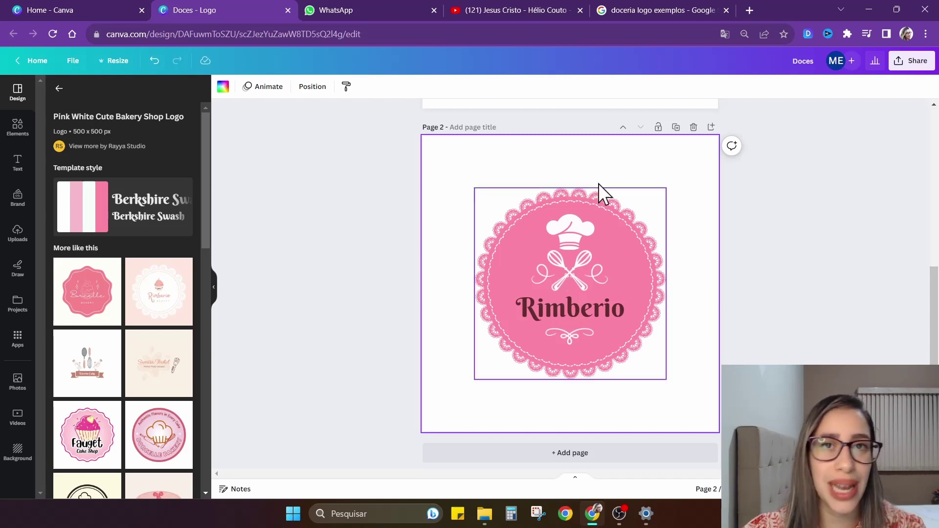
# - Switch to the Google Images results and search for "exemplo hamburgueria logo"
pyautogui.click(615, 8)
pyautogui.click(163, 63)
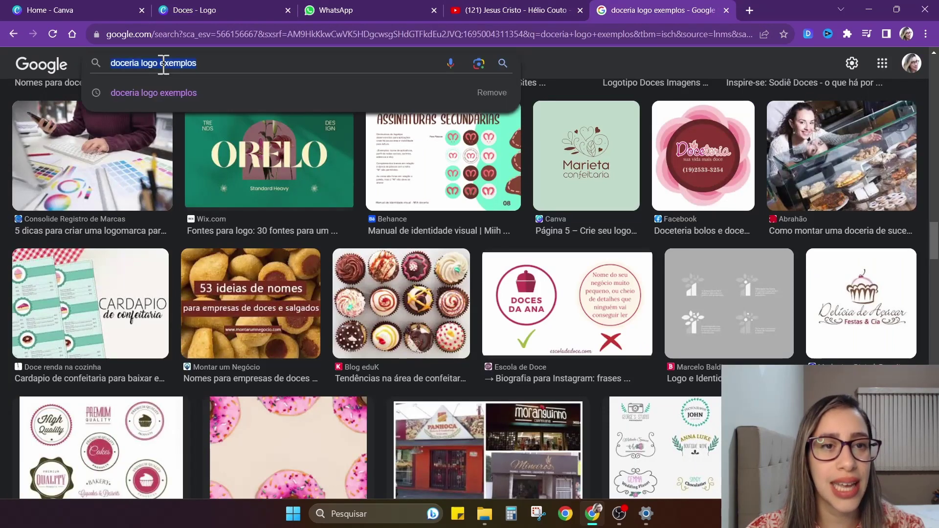
pyautogui.write('exemplo ')
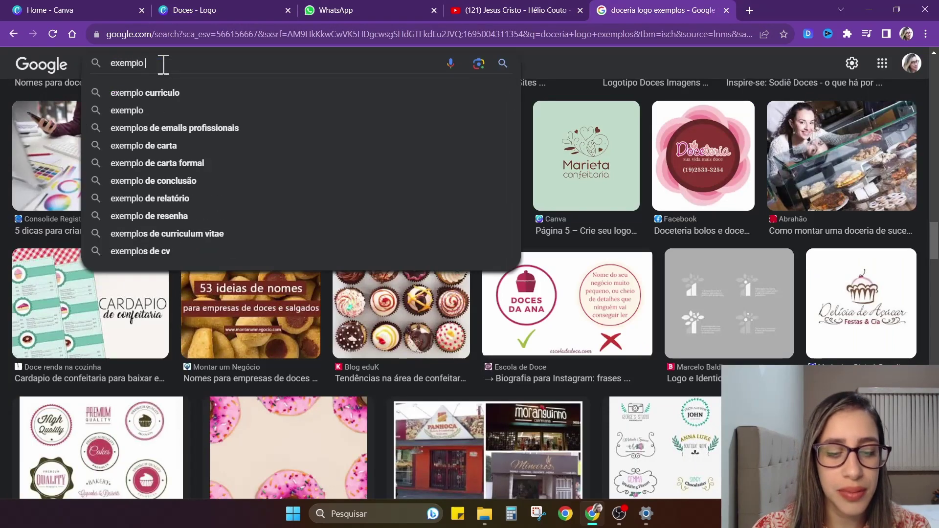
pyautogui.write('hamburgueria logo')
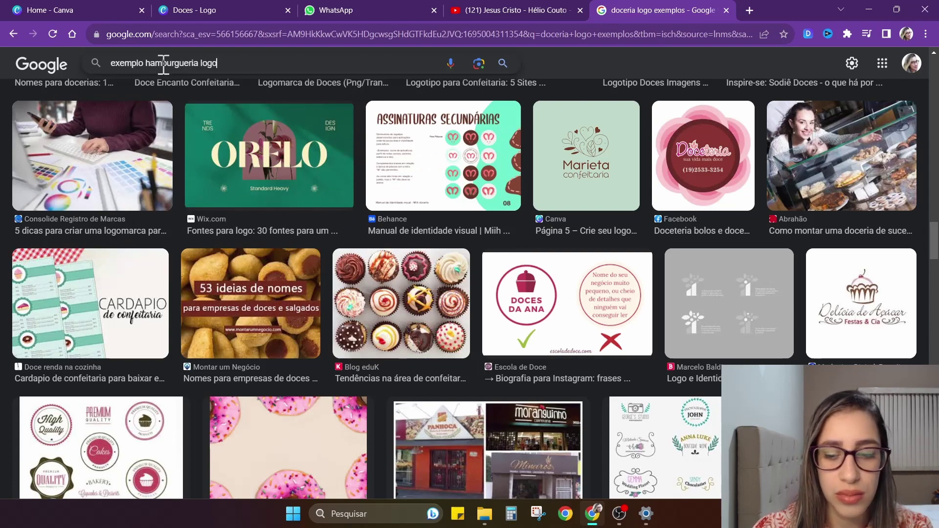
pyautogui.press('Return')
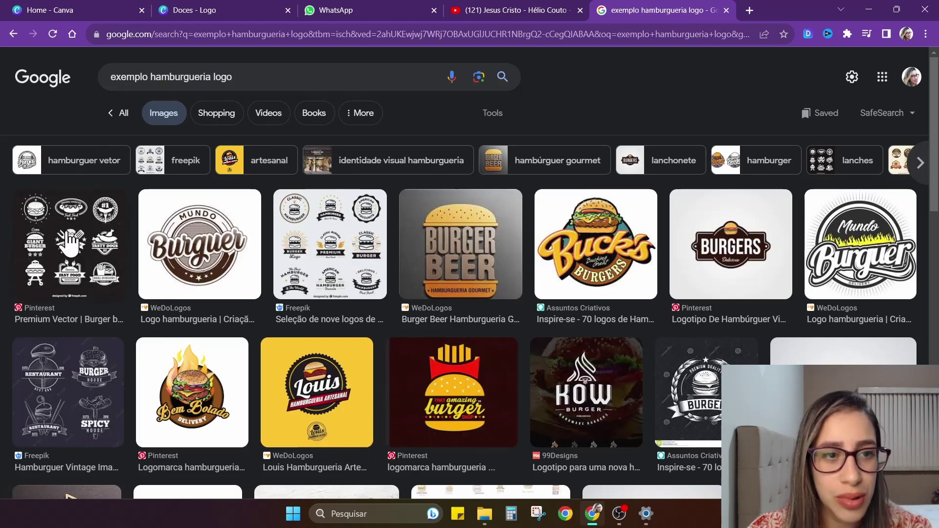
# - Examine the burger restaurant logo examples in the image results for ideas on colours, fonts and shapes
pyautogui.scroll(-3, 191, 352)
pyautogui.scroll(-4, 578, 230)
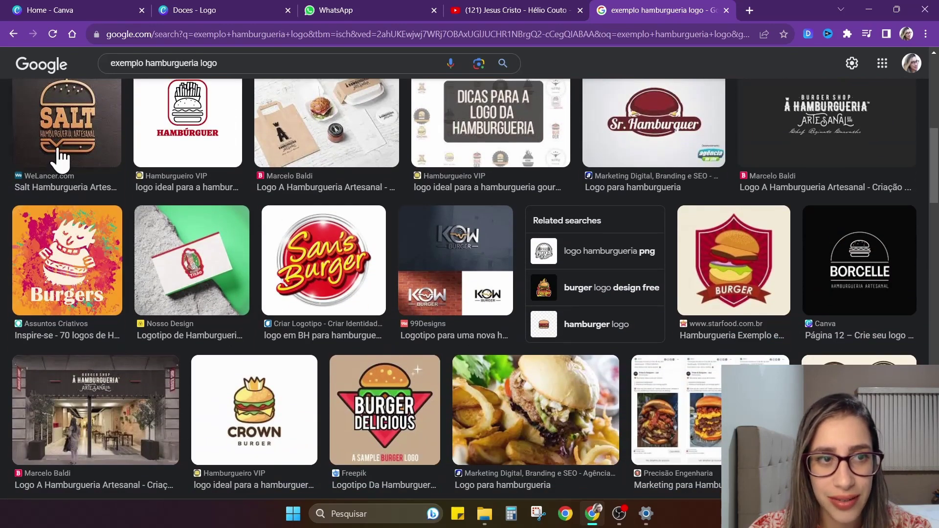
pyautogui.scroll(5, 113, 144)
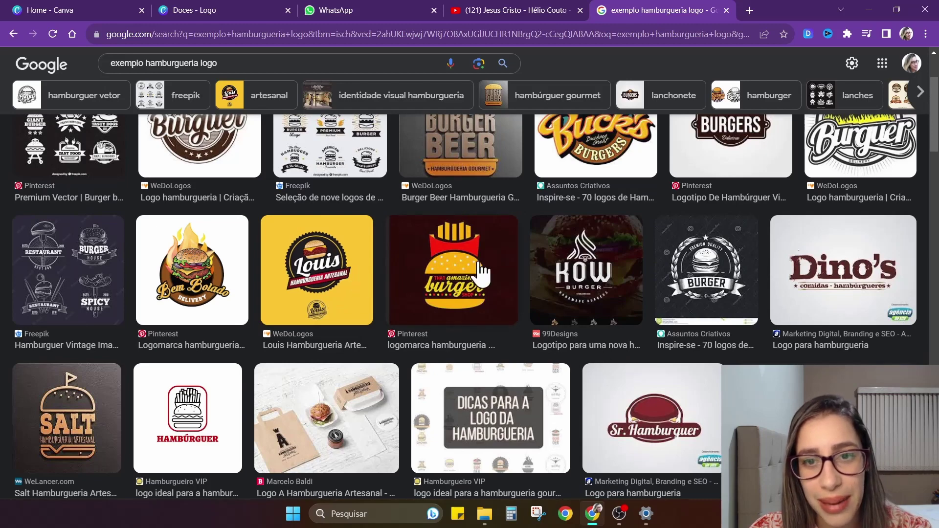
pyautogui.scroll(2, 680, 315)
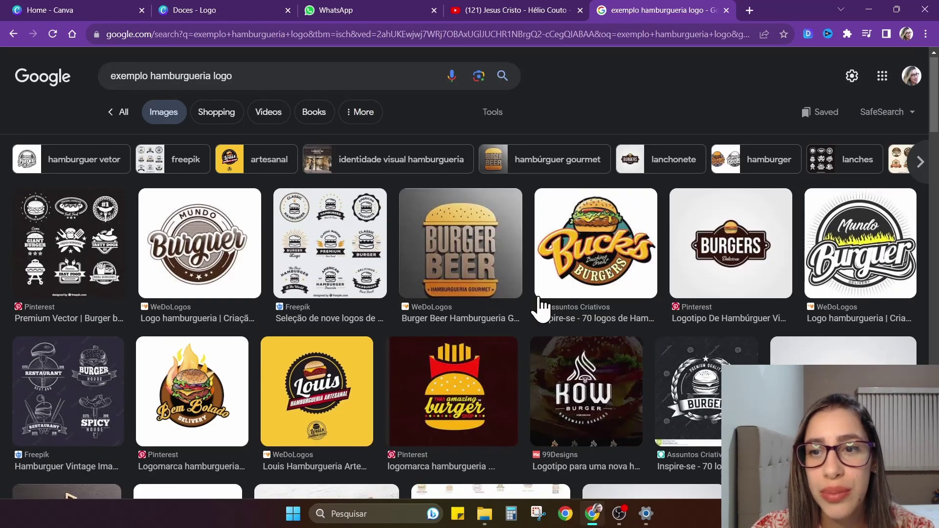
pyautogui.scroll(-10, 523, 308)
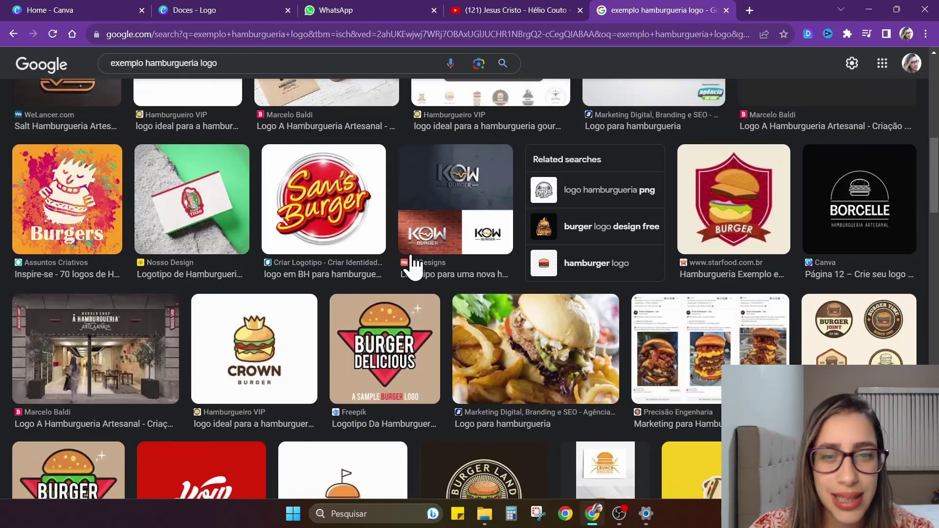
pyautogui.scroll(-2, 369, 374)
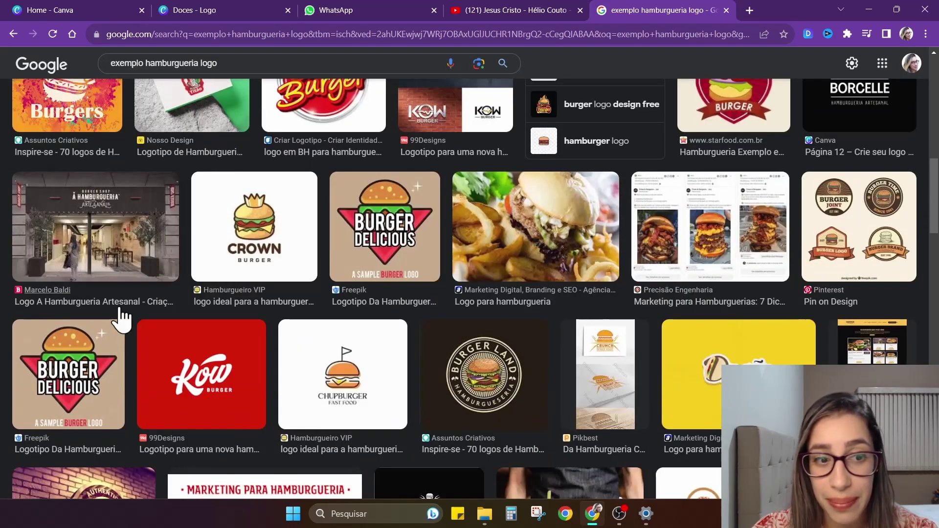
pyautogui.scroll(-3, 600, 397)
pyautogui.scroll(-9, 130, 346)
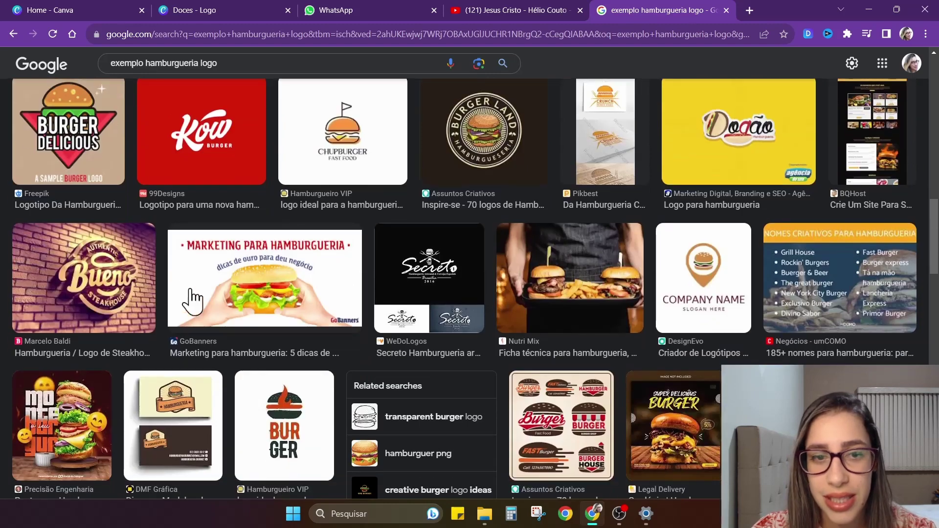
pyautogui.scroll(-1, 830, 326)
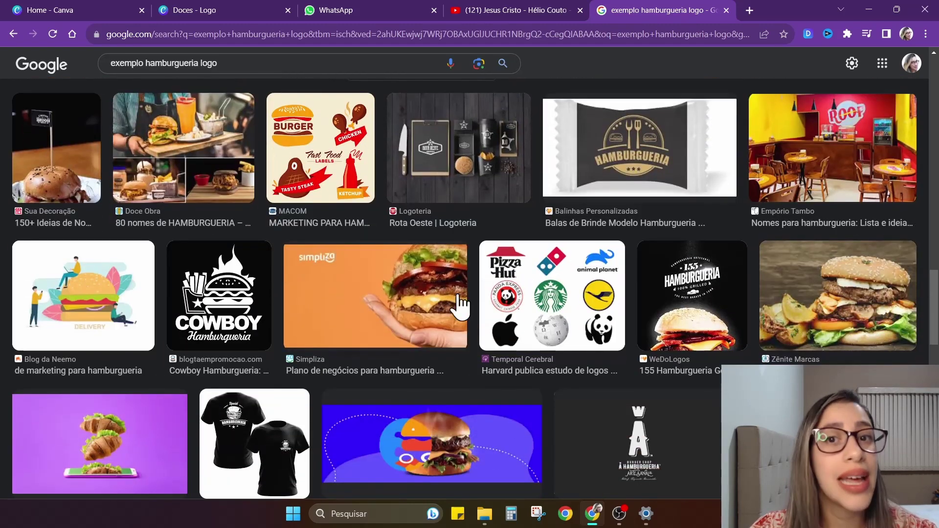
# - Return to the Doces design in Canva and search the logo templates for "hamburgeria" and "burger"
pyautogui.click(181, 11)
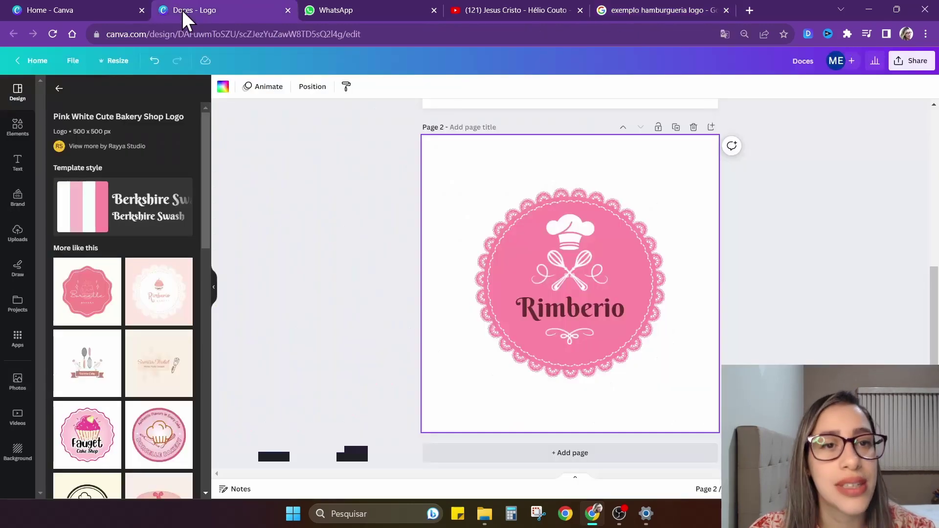
pyautogui.click(18, 92)
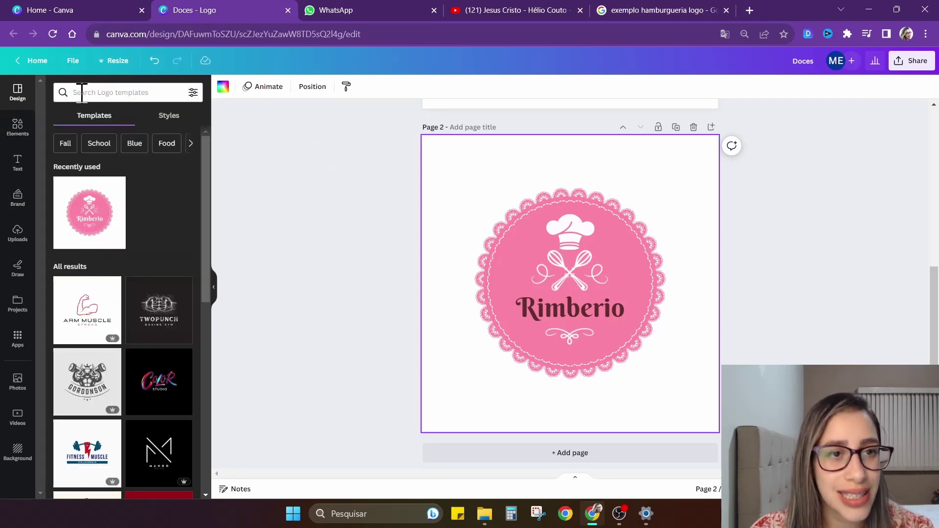
pyautogui.click(106, 93)
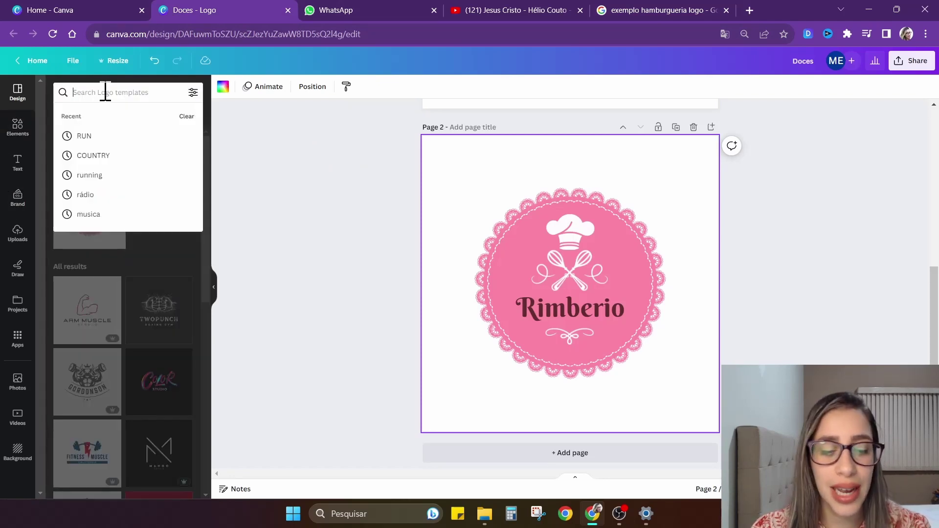
pyautogui.write('hamburgeria')
pyautogui.hotkey('ctrl', 'a')
pyautogui.write('burge')
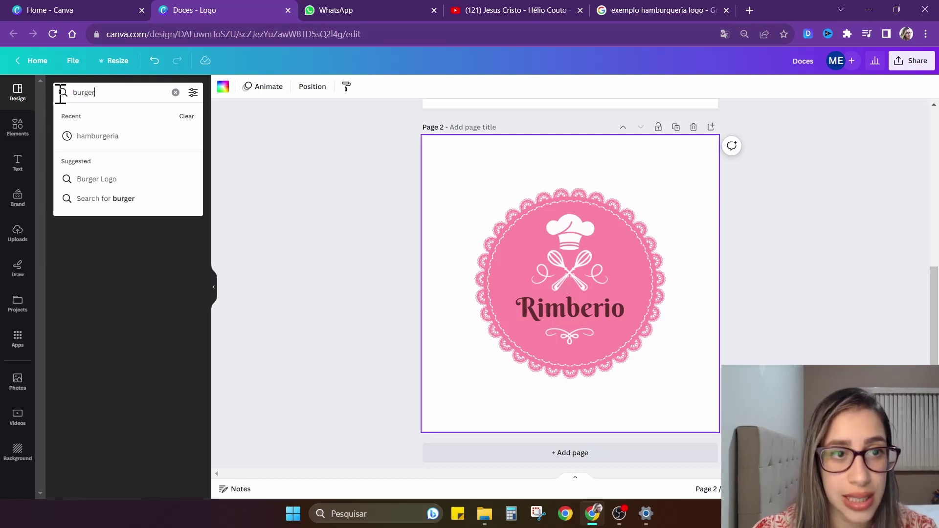
pyautogui.press('Return')
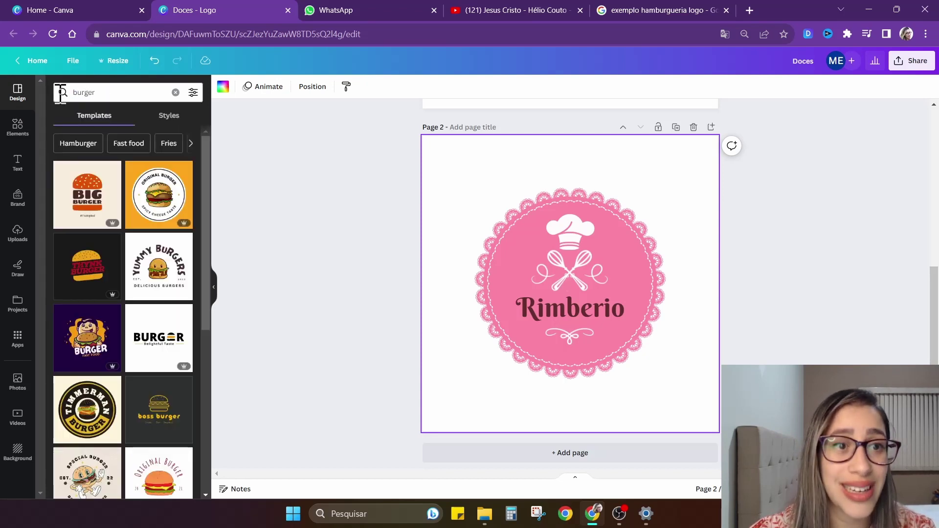
pyautogui.click(120, 94)
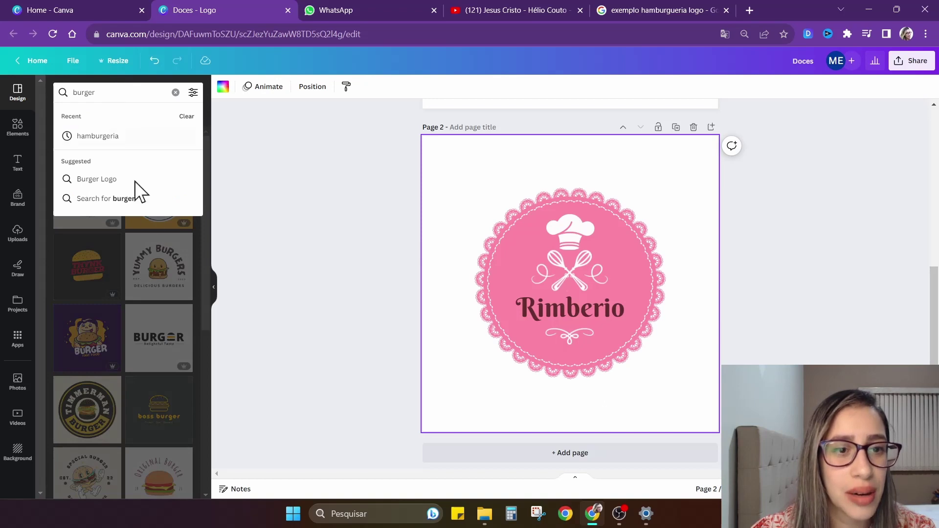
pyautogui.click(295, 258)
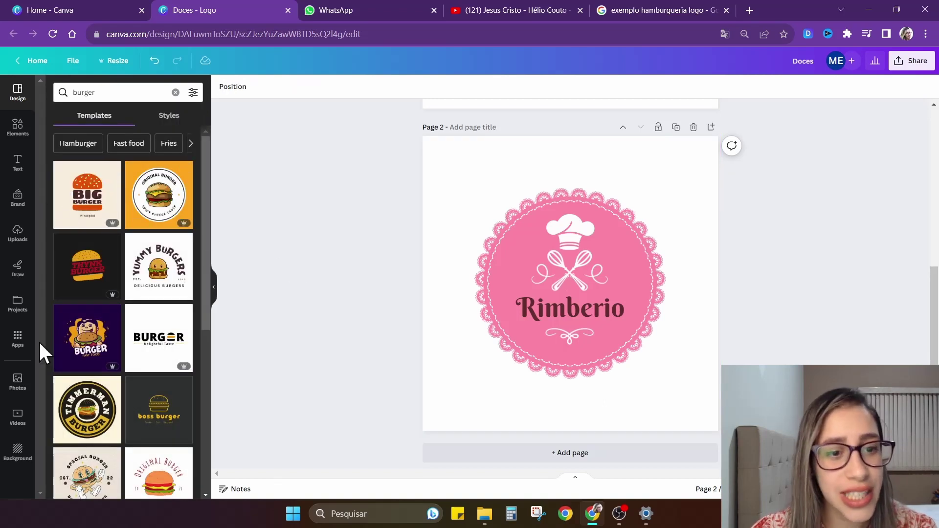
# - Find the Orange Modern Boutique Burger Restaurant Logo template among the burger results and apply its black version to page 2
pyautogui.scroll(-3, 112, 443)
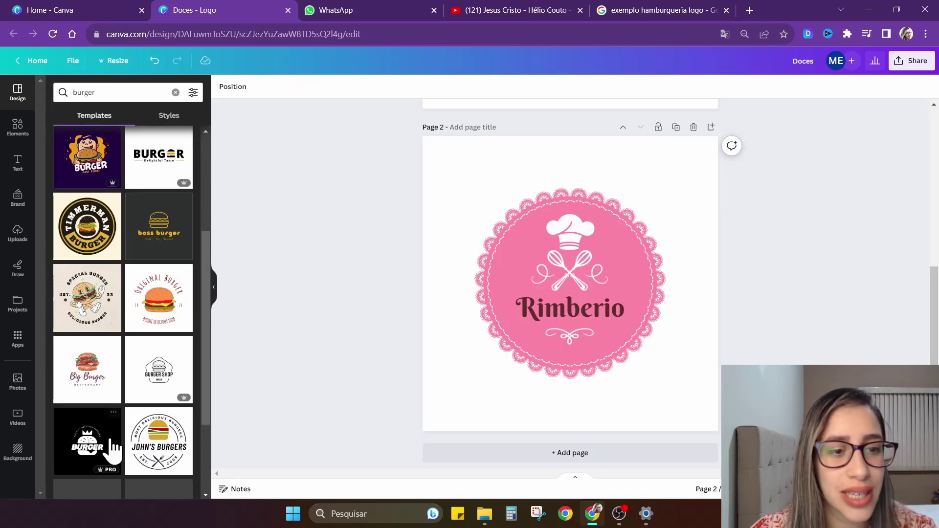
pyautogui.scroll(-2, 137, 315)
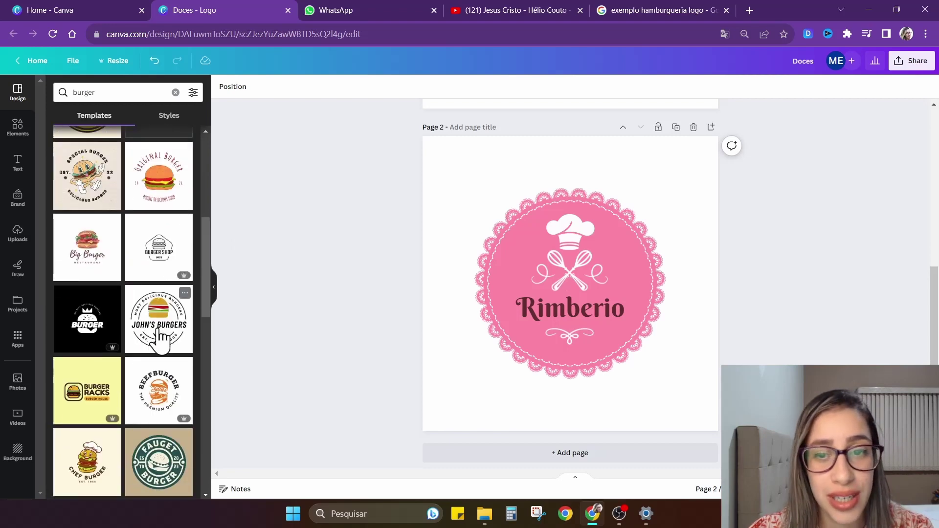
pyautogui.scroll(-2, 158, 328)
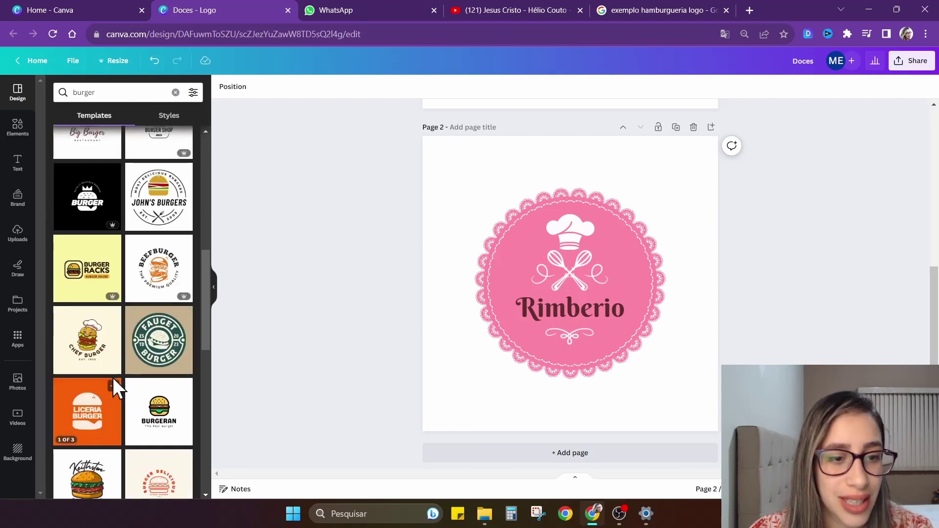
pyautogui.scroll(-1, 113, 378)
pyautogui.click(75, 338)
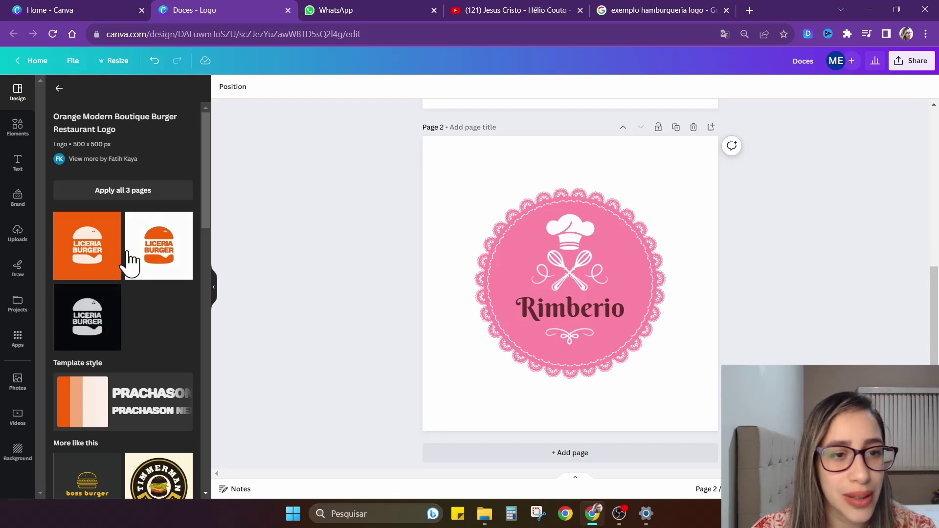
pyautogui.scroll(-3, 160, 327)
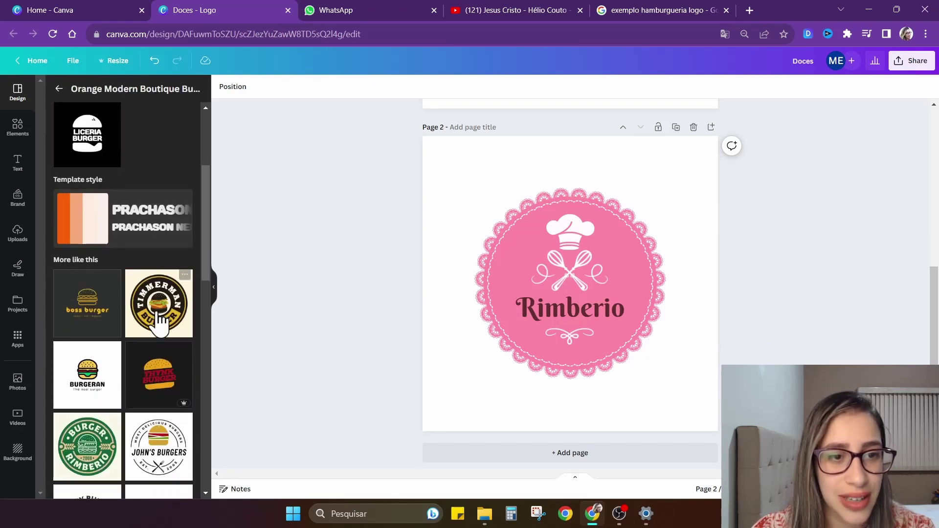
pyautogui.scroll(3, 158, 313)
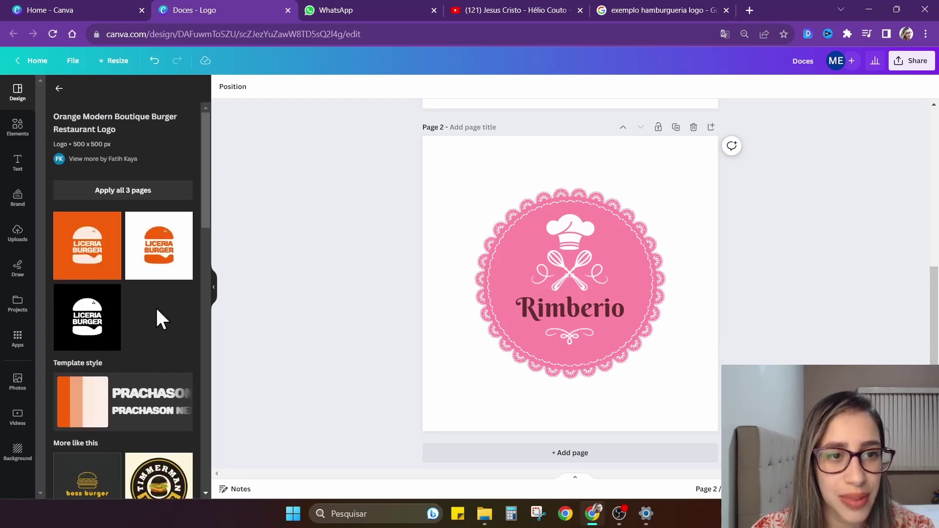
pyautogui.click(101, 322)
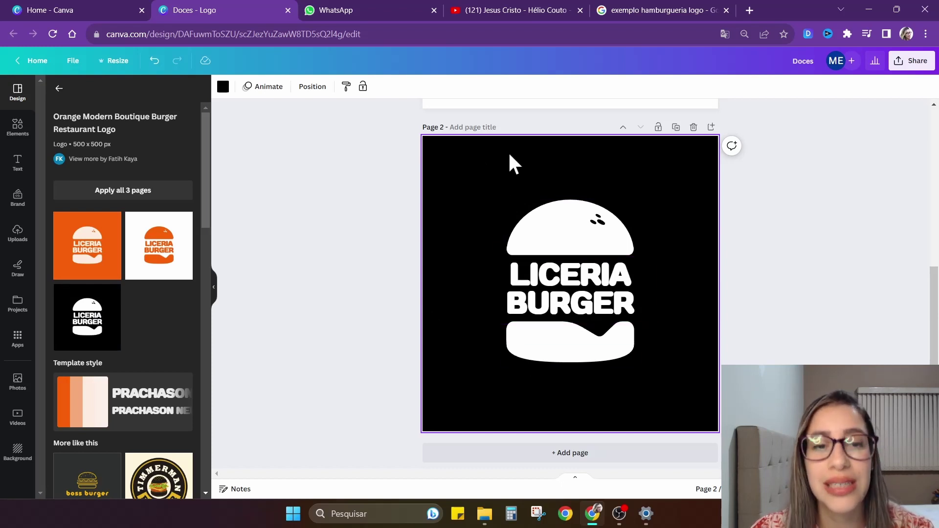
# - Download only page 2 as a PNG and save it under the name Doces in the Aulas folder
pyautogui.scroll(6, 593, 386)
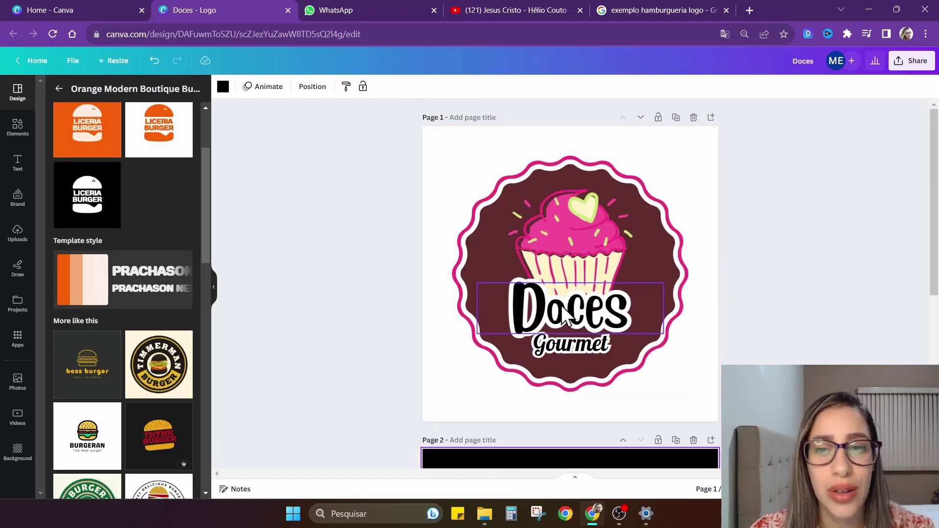
pyautogui.scroll(-6, 576, 310)
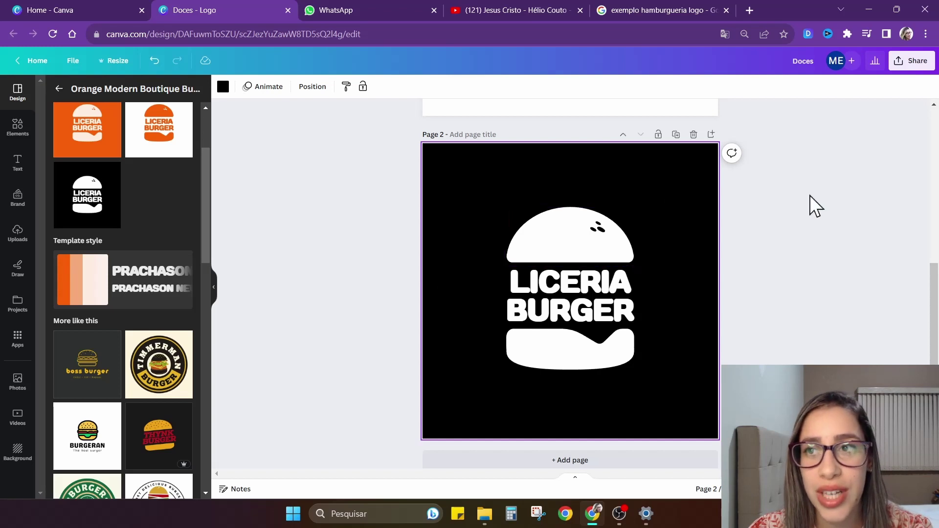
pyautogui.click(913, 65)
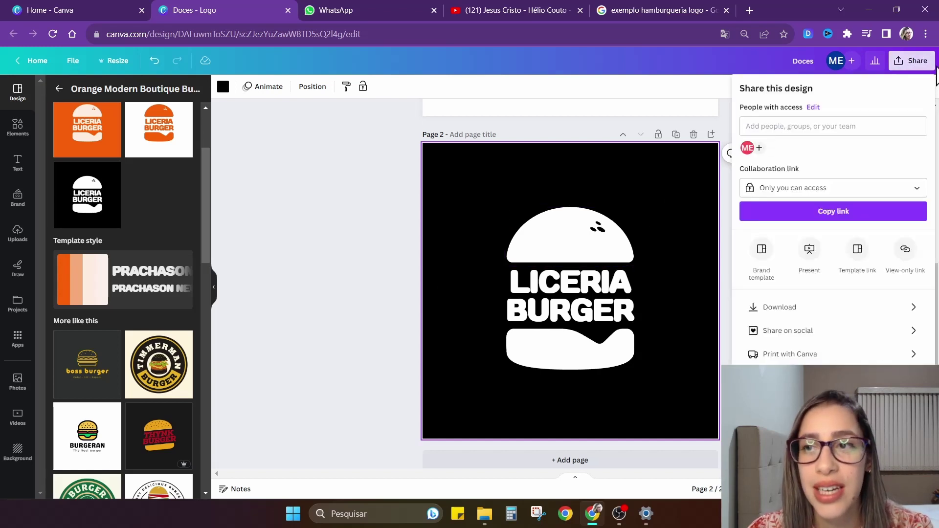
pyautogui.click(782, 308)
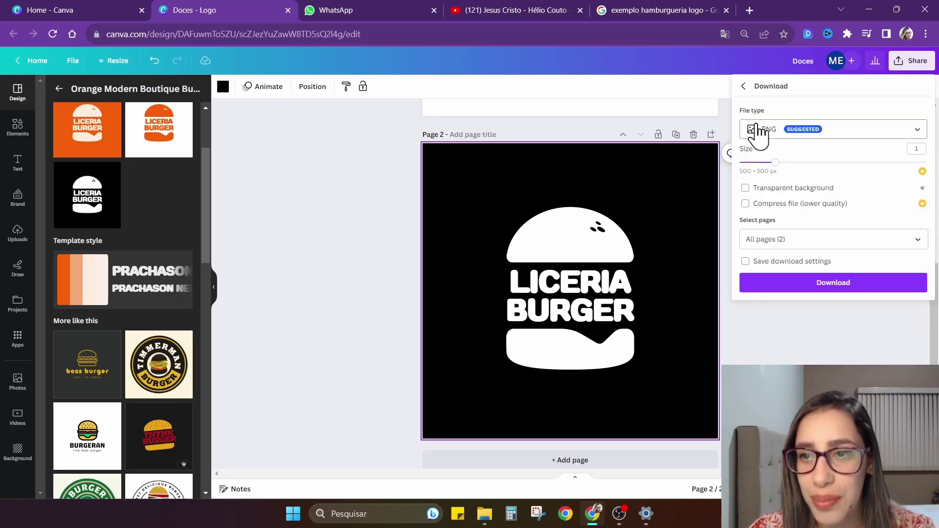
pyautogui.click(831, 240)
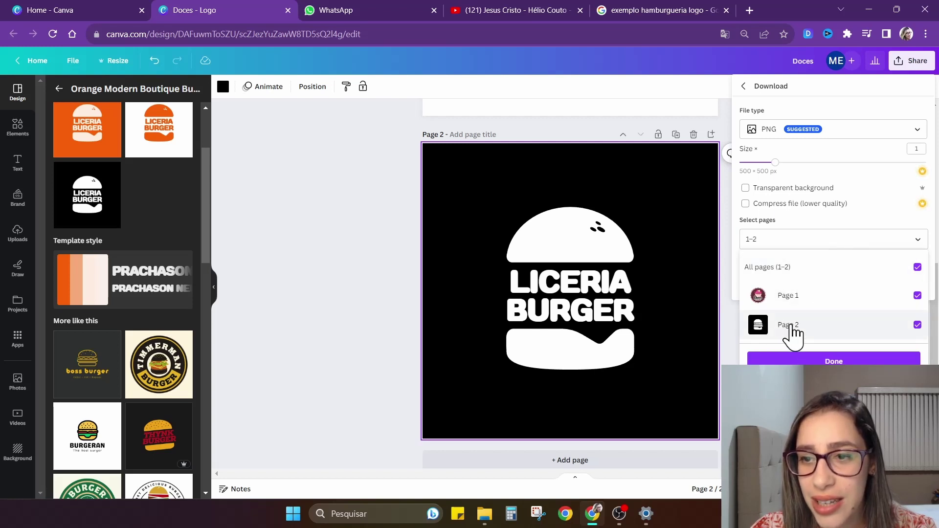
pyautogui.click(917, 267)
pyautogui.click(918, 325)
pyautogui.click(838, 361)
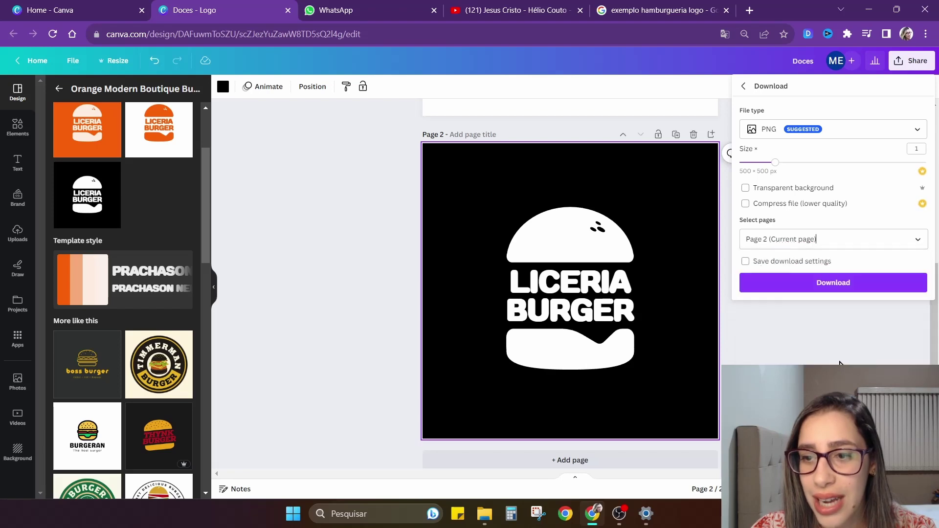
pyautogui.click(810, 284)
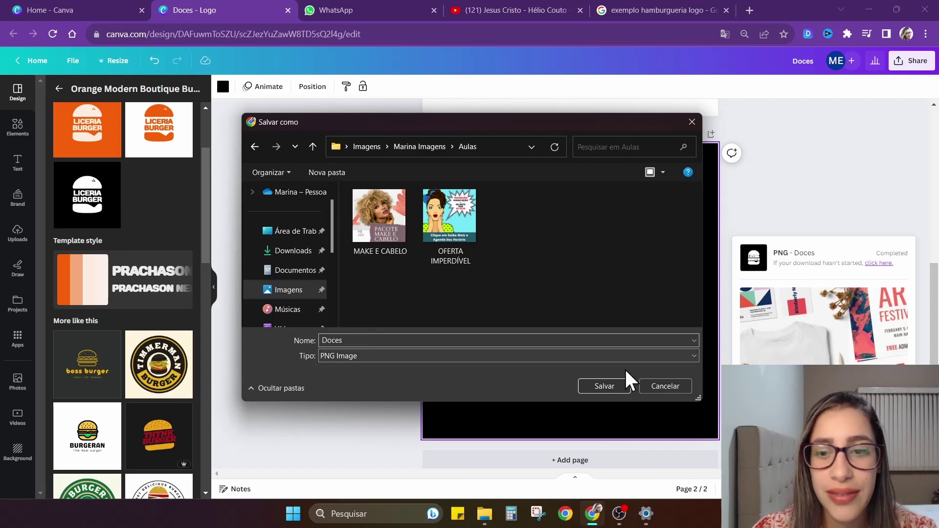
pyautogui.click(604, 386)
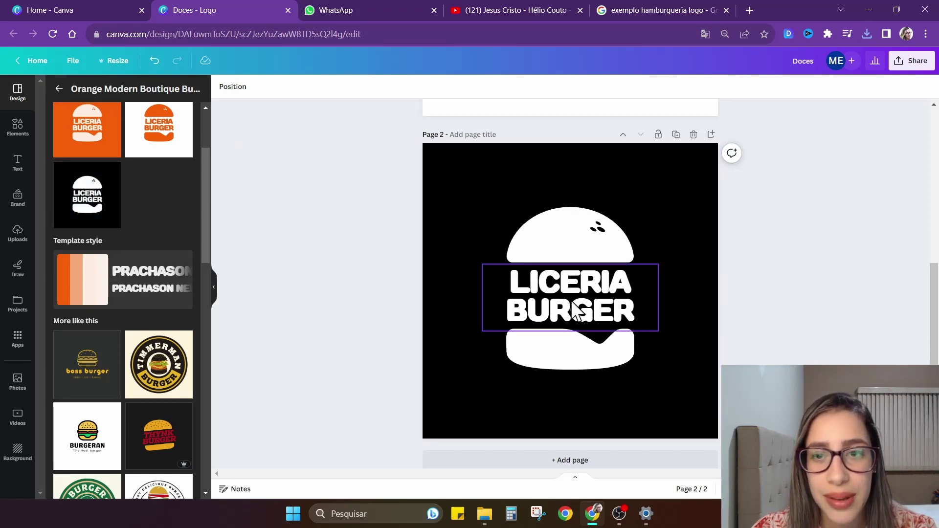
# - Apply the orange Liceria Burger version to page 2 and inspect the hex code of its background colour
pyautogui.click(87, 129)
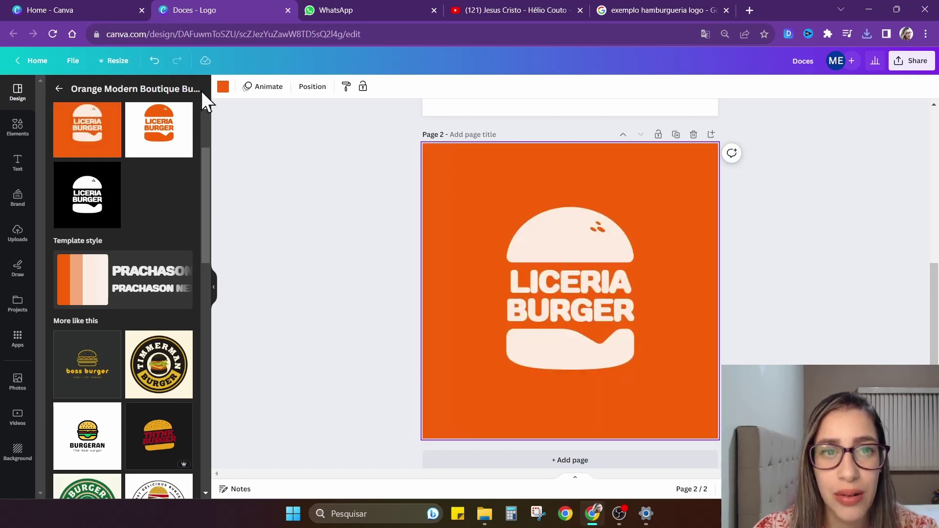
pyautogui.click(222, 86)
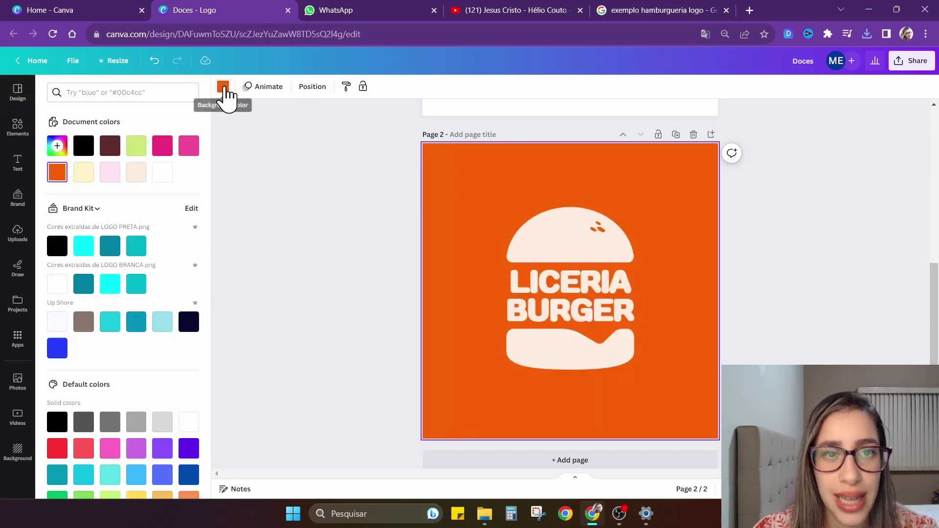
pyautogui.click(56, 172)
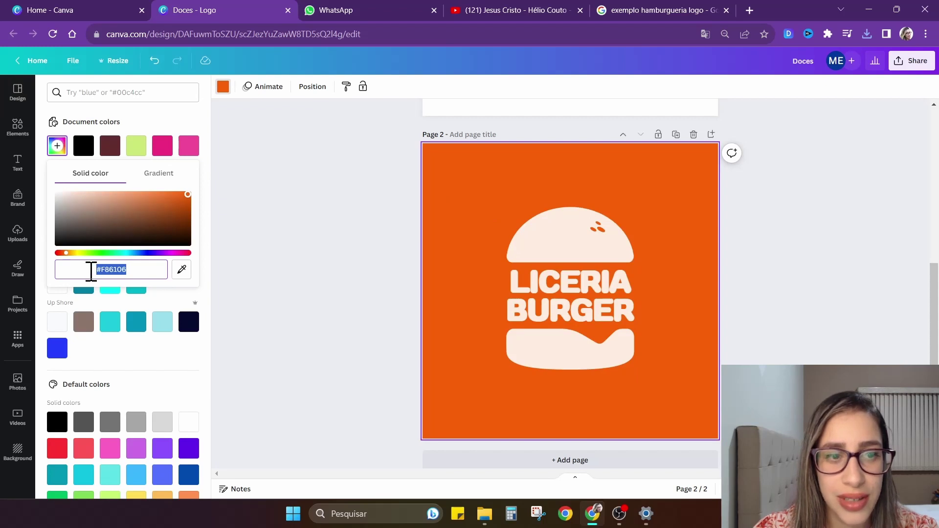
pyautogui.click(223, 87)
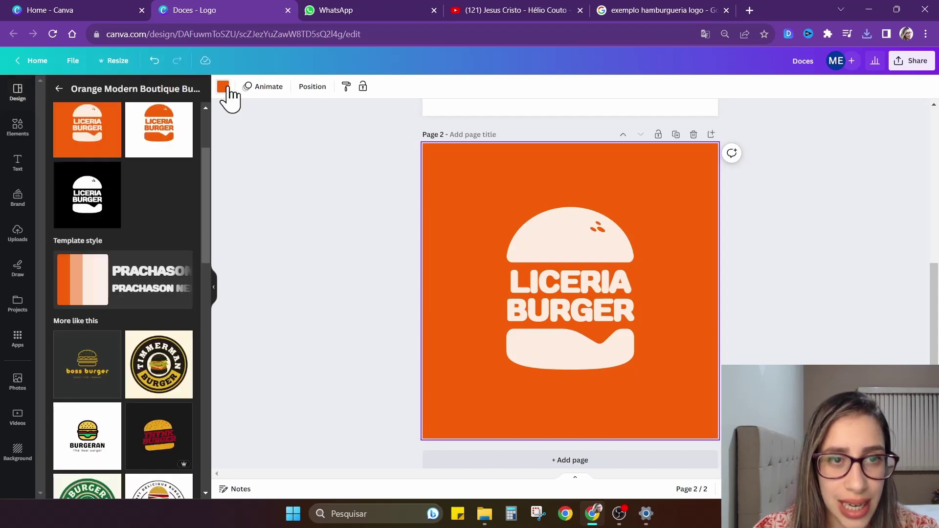
pyautogui.click(224, 87)
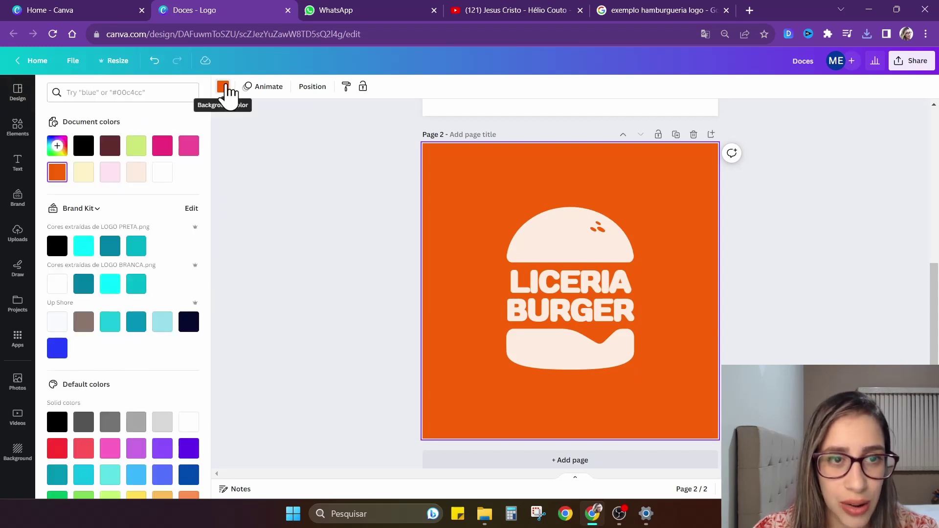
pyautogui.click(57, 172)
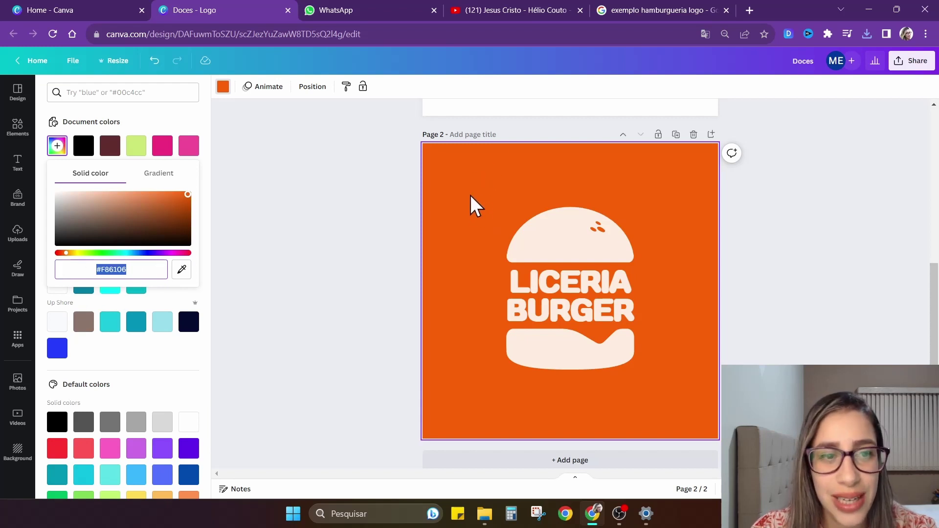
pyautogui.click(145, 267)
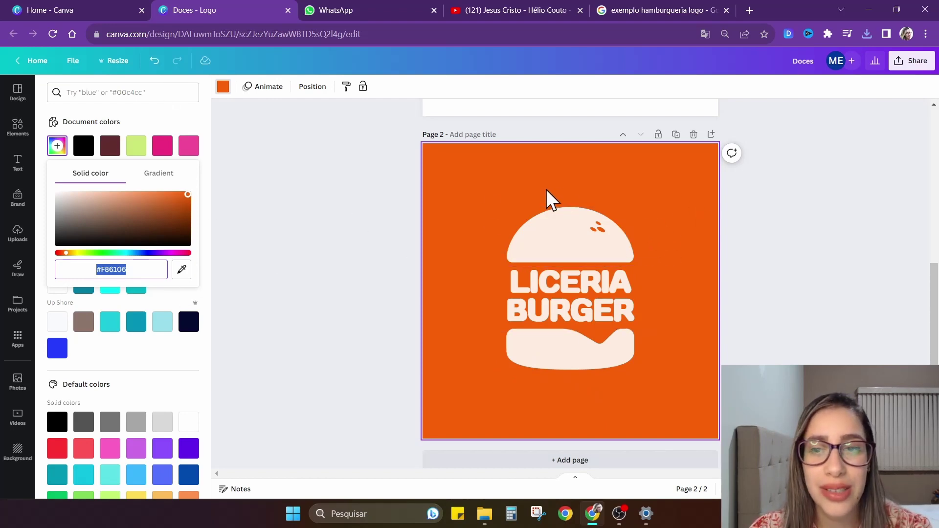
pyautogui.click(781, 224)
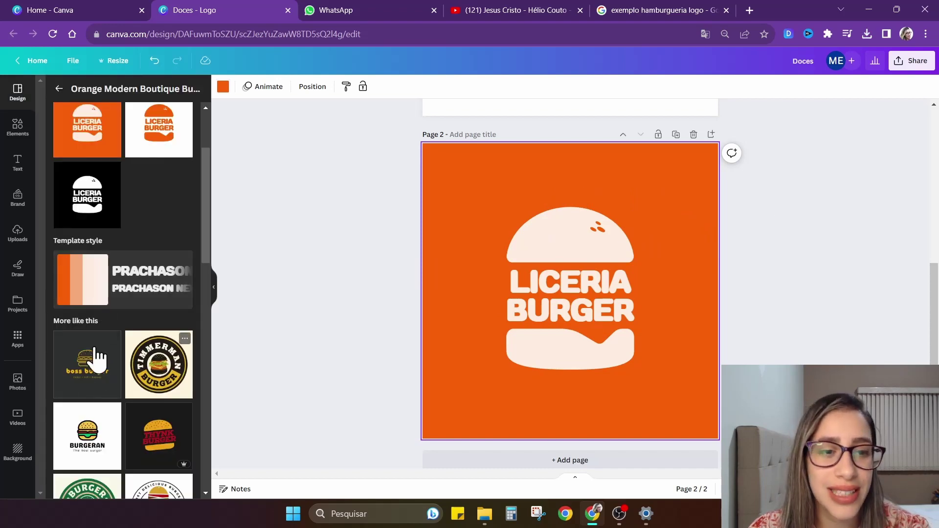
# - Browse more burger templates and apply the full-colour Burgeran version of the Orange Flat Burger Logo to page 2
pyautogui.scroll(-4, 105, 405)
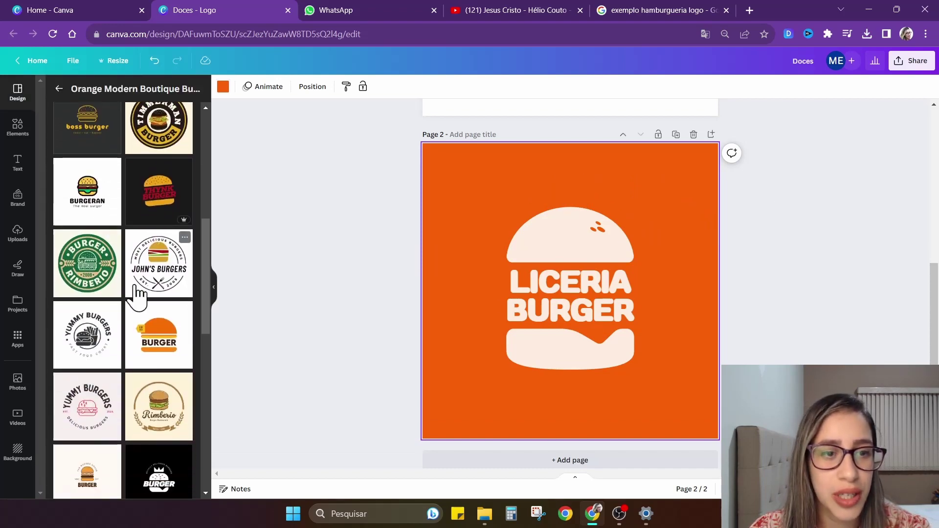
pyautogui.scroll(-5, 89, 425)
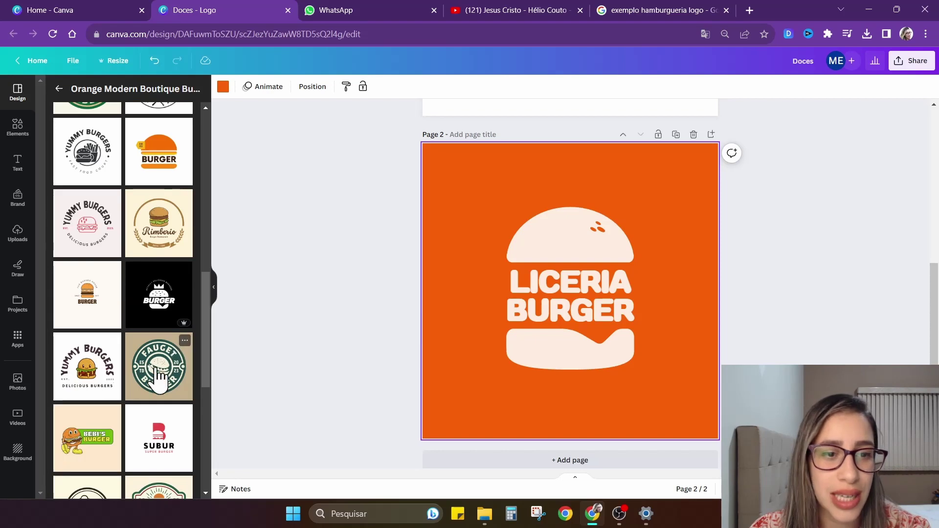
pyautogui.scroll(-2, 97, 391)
pyautogui.scroll(-2, 93, 399)
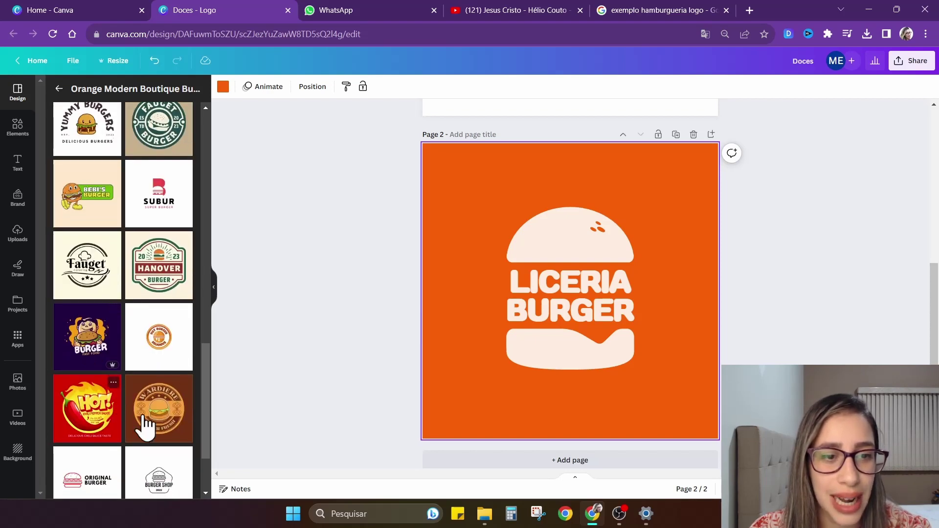
pyautogui.moveTo(97, 366)
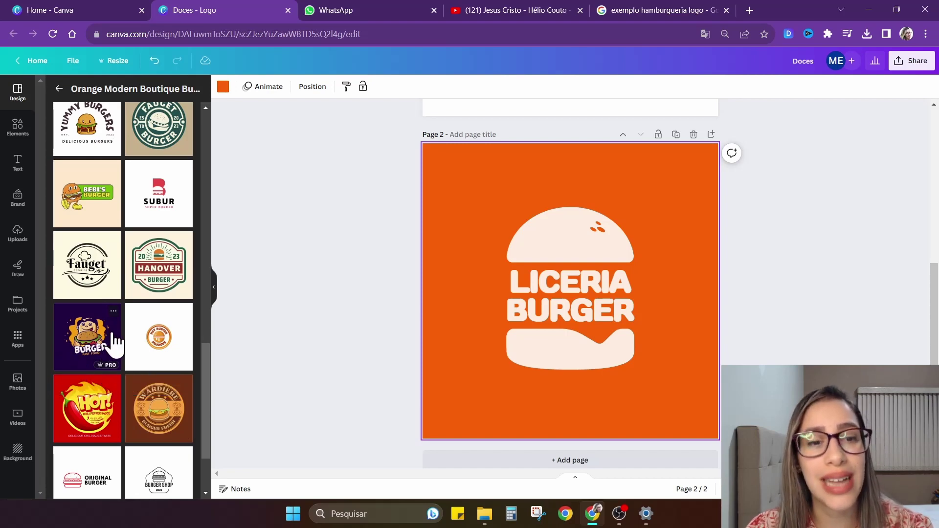
pyautogui.scroll(-2, 161, 378)
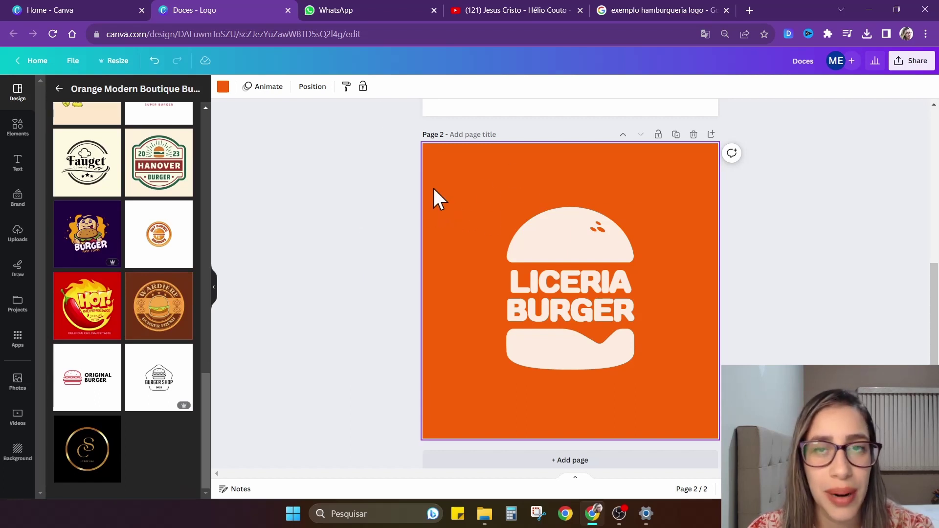
pyautogui.scroll(15, 198, 231)
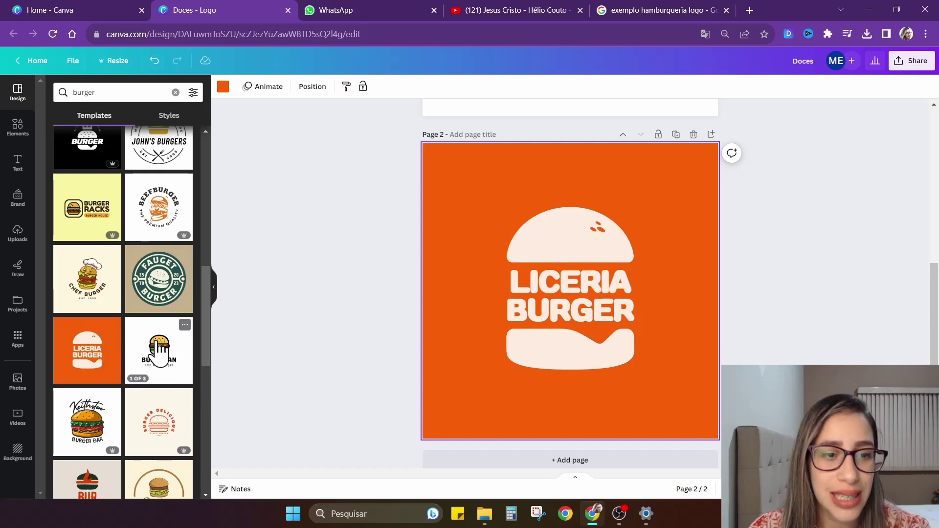
pyautogui.click(157, 352)
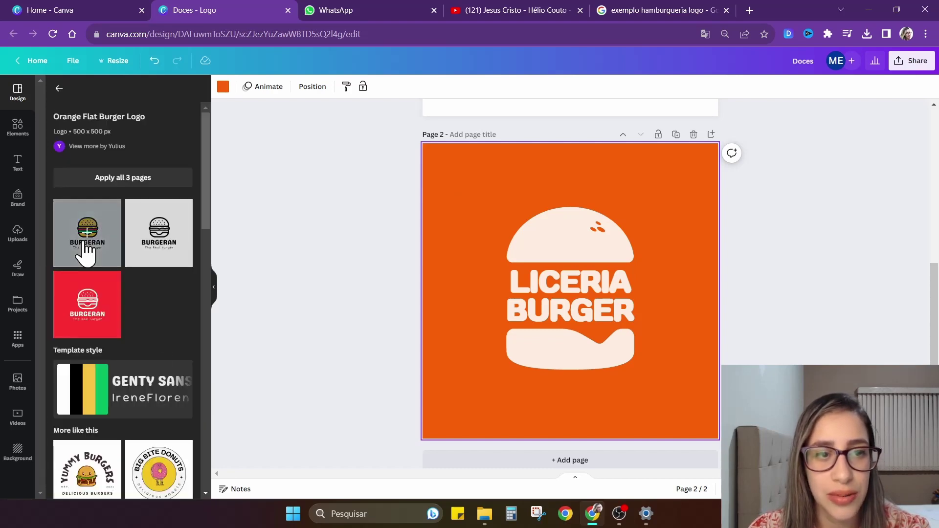
pyautogui.click(88, 245)
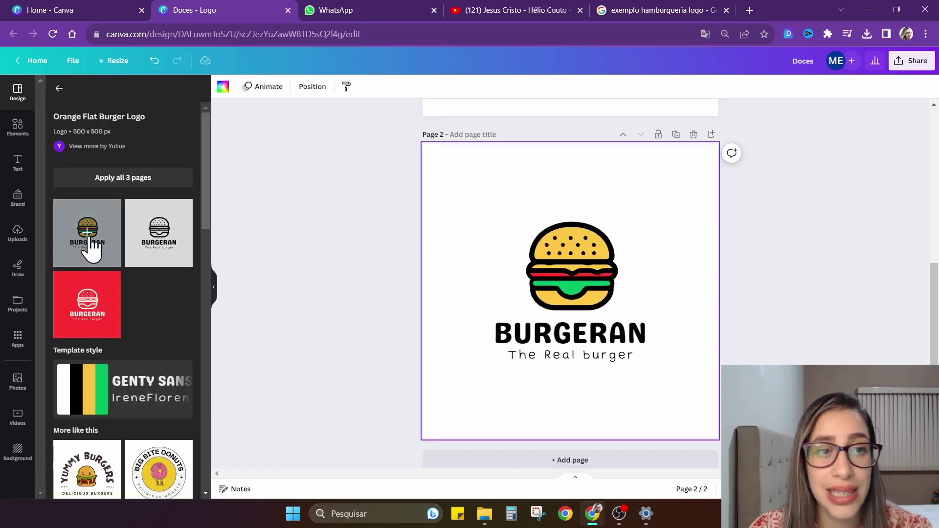